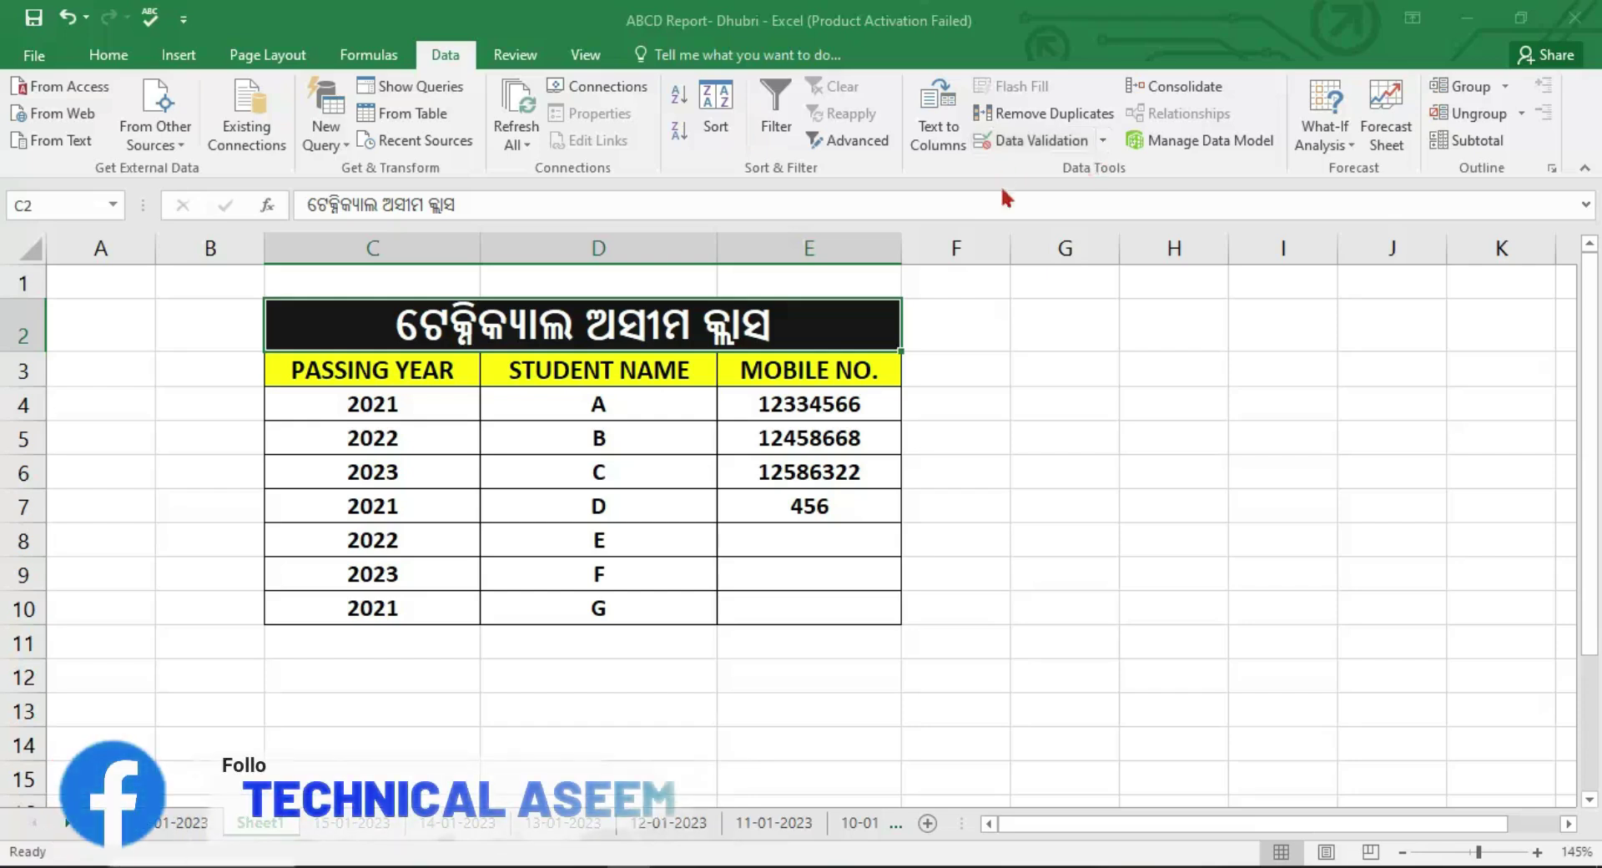
- Clear the 456 test value from cell E7 so student D's mobile number is empty
left_click(826, 462)
left_click(826, 511)
key("Delete")
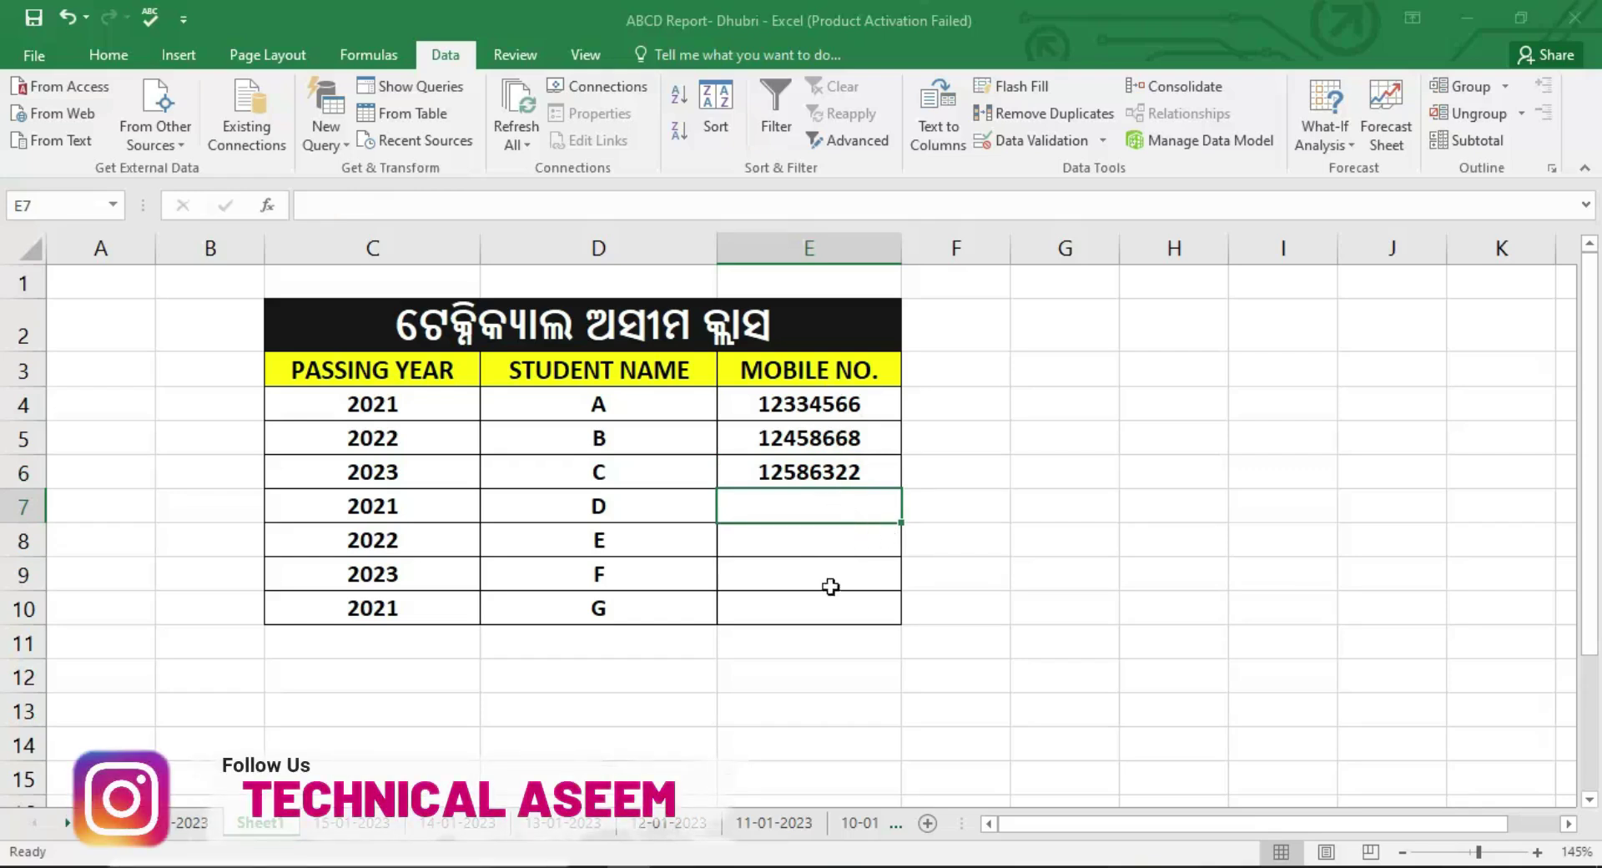
left_click(644, 489)
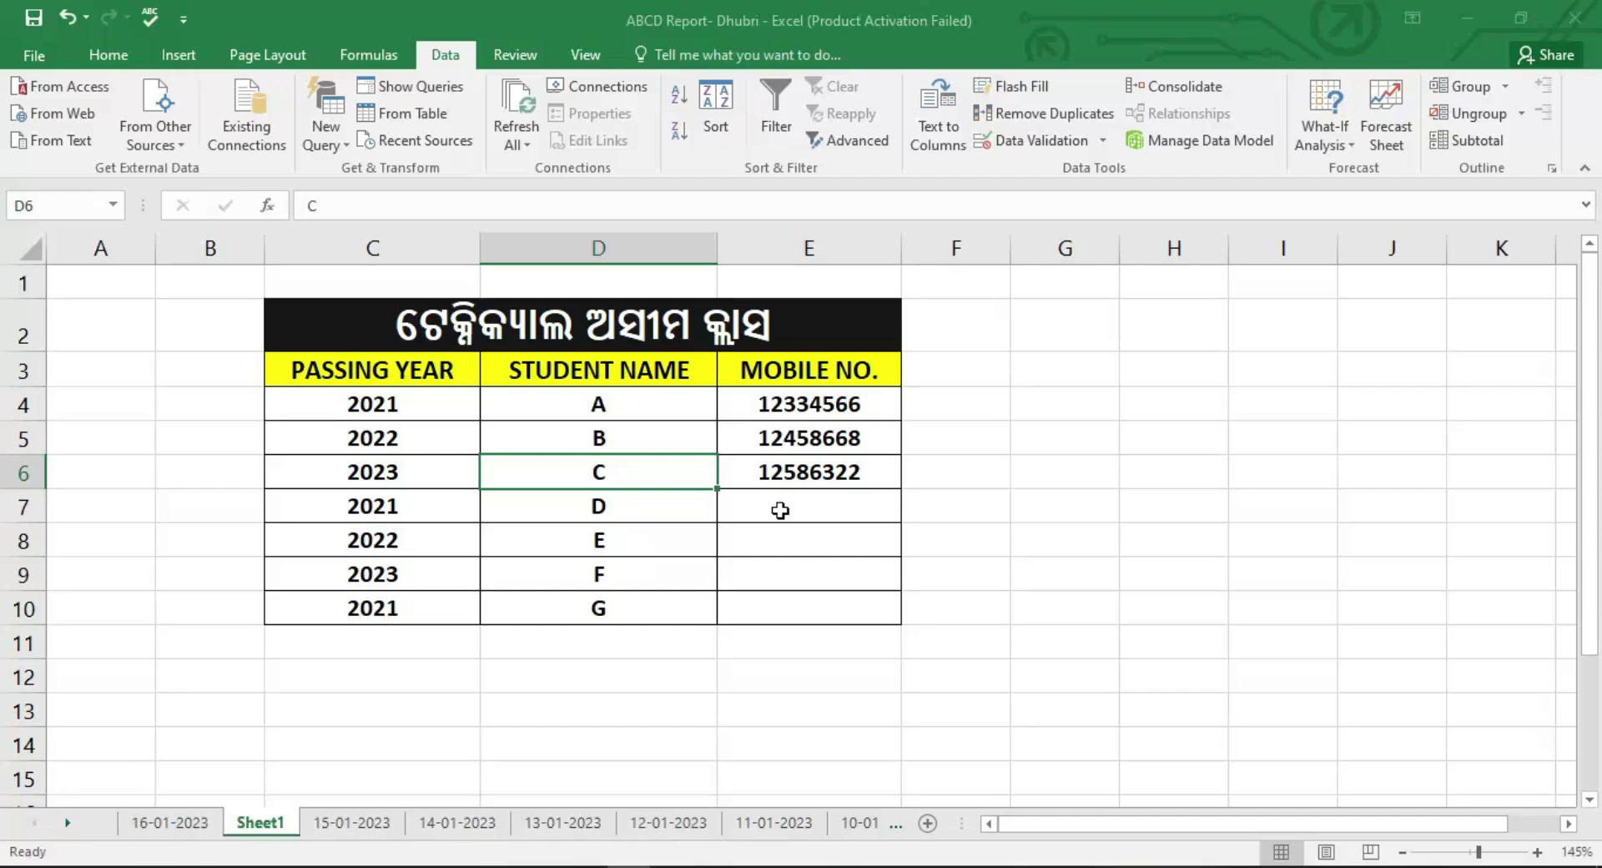
- Set the Data Validation rule to Custom and begin the formula =countif(E4
left_click(441, 57)
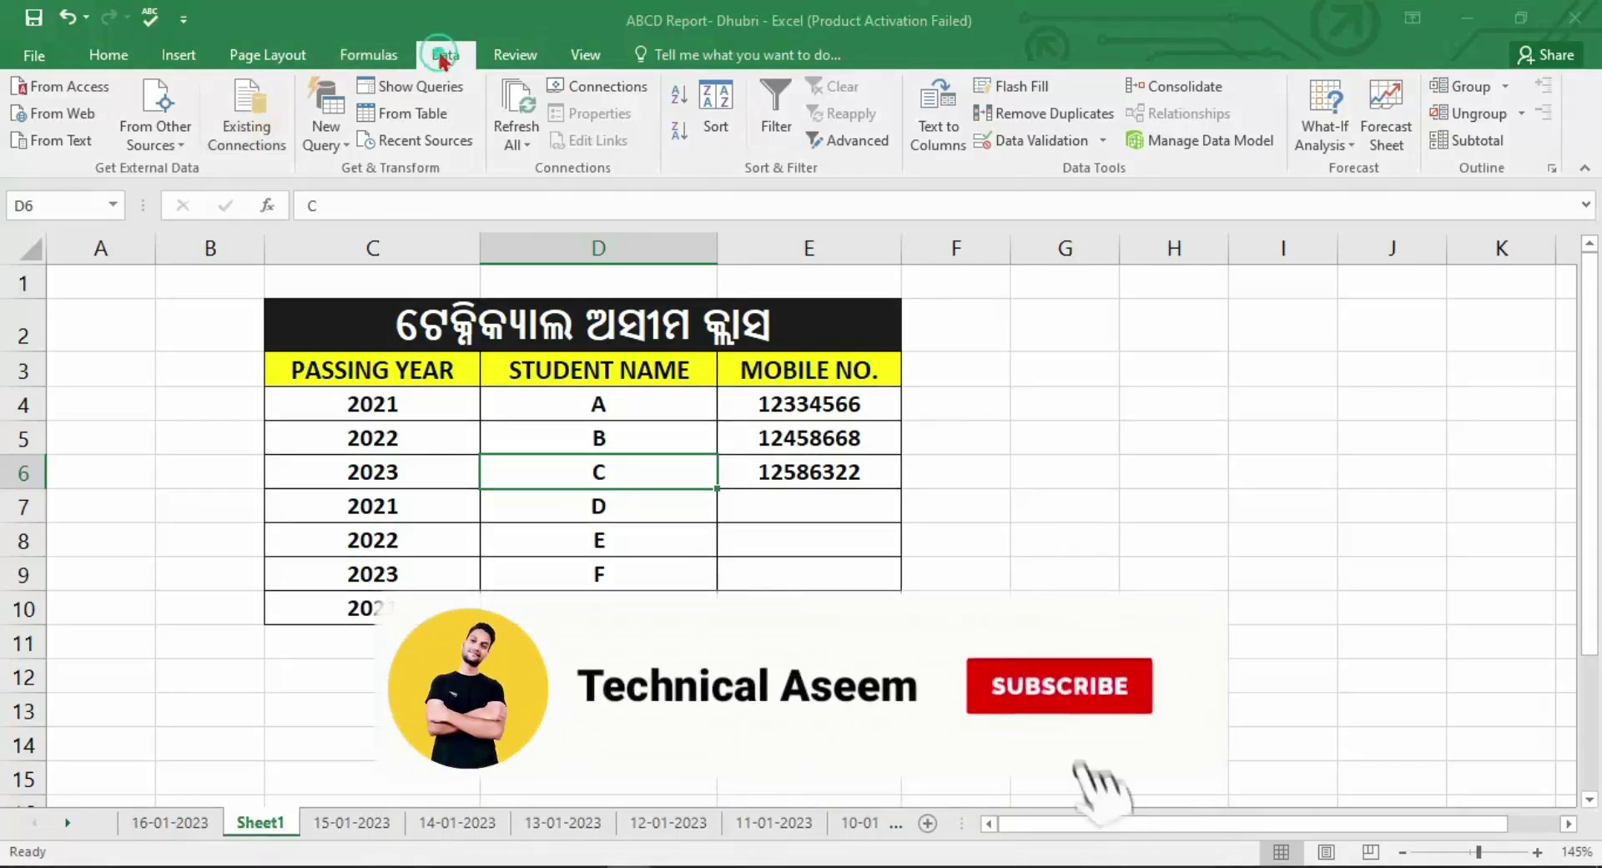
left_click(1032, 143)
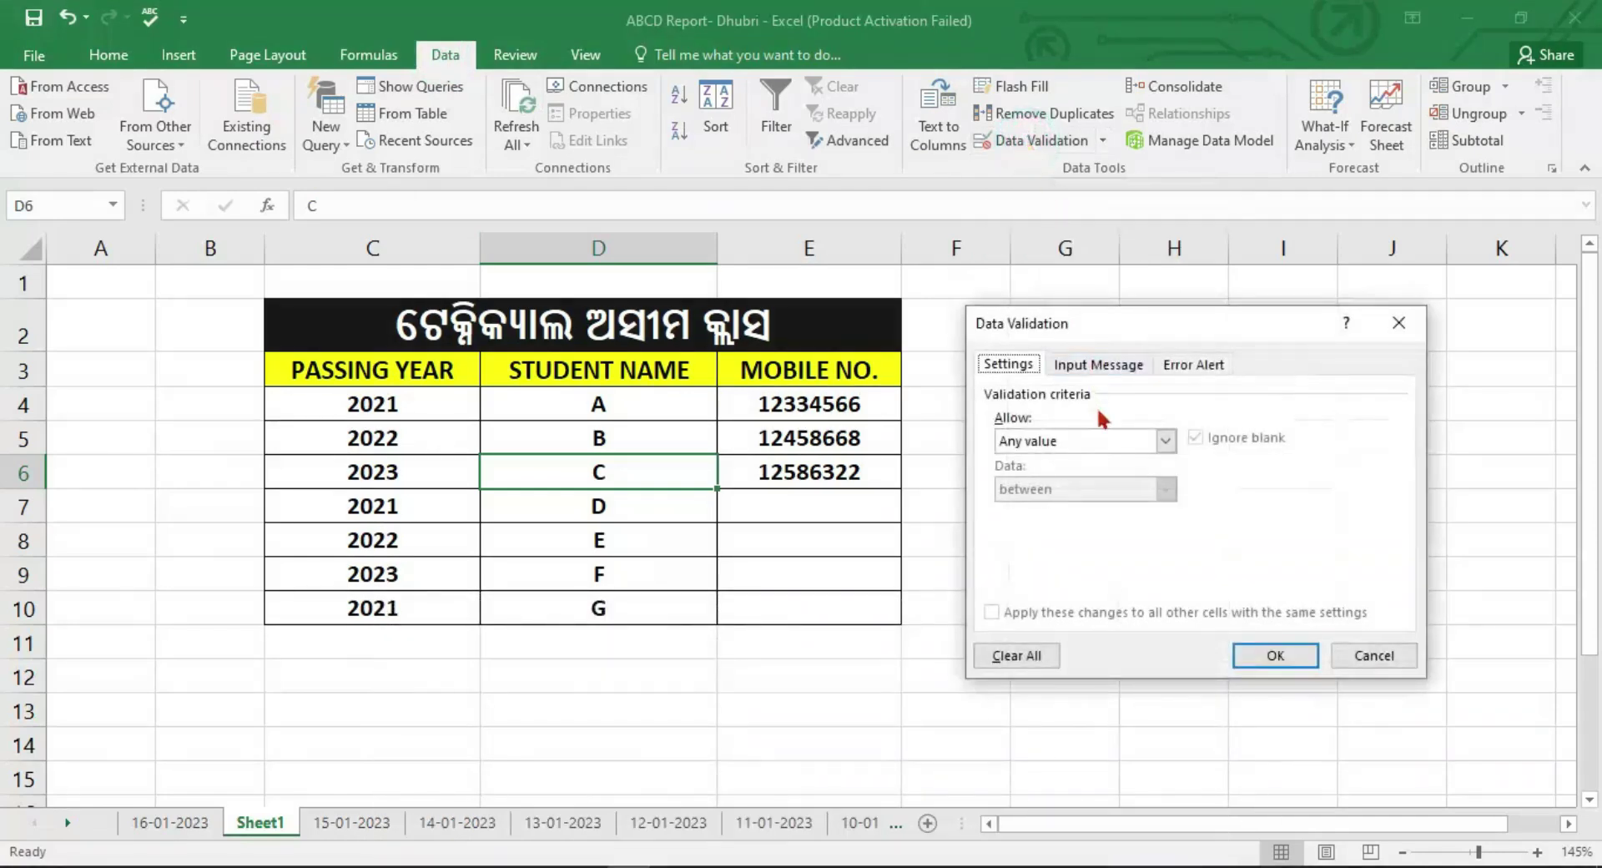
left_click(1167, 440)
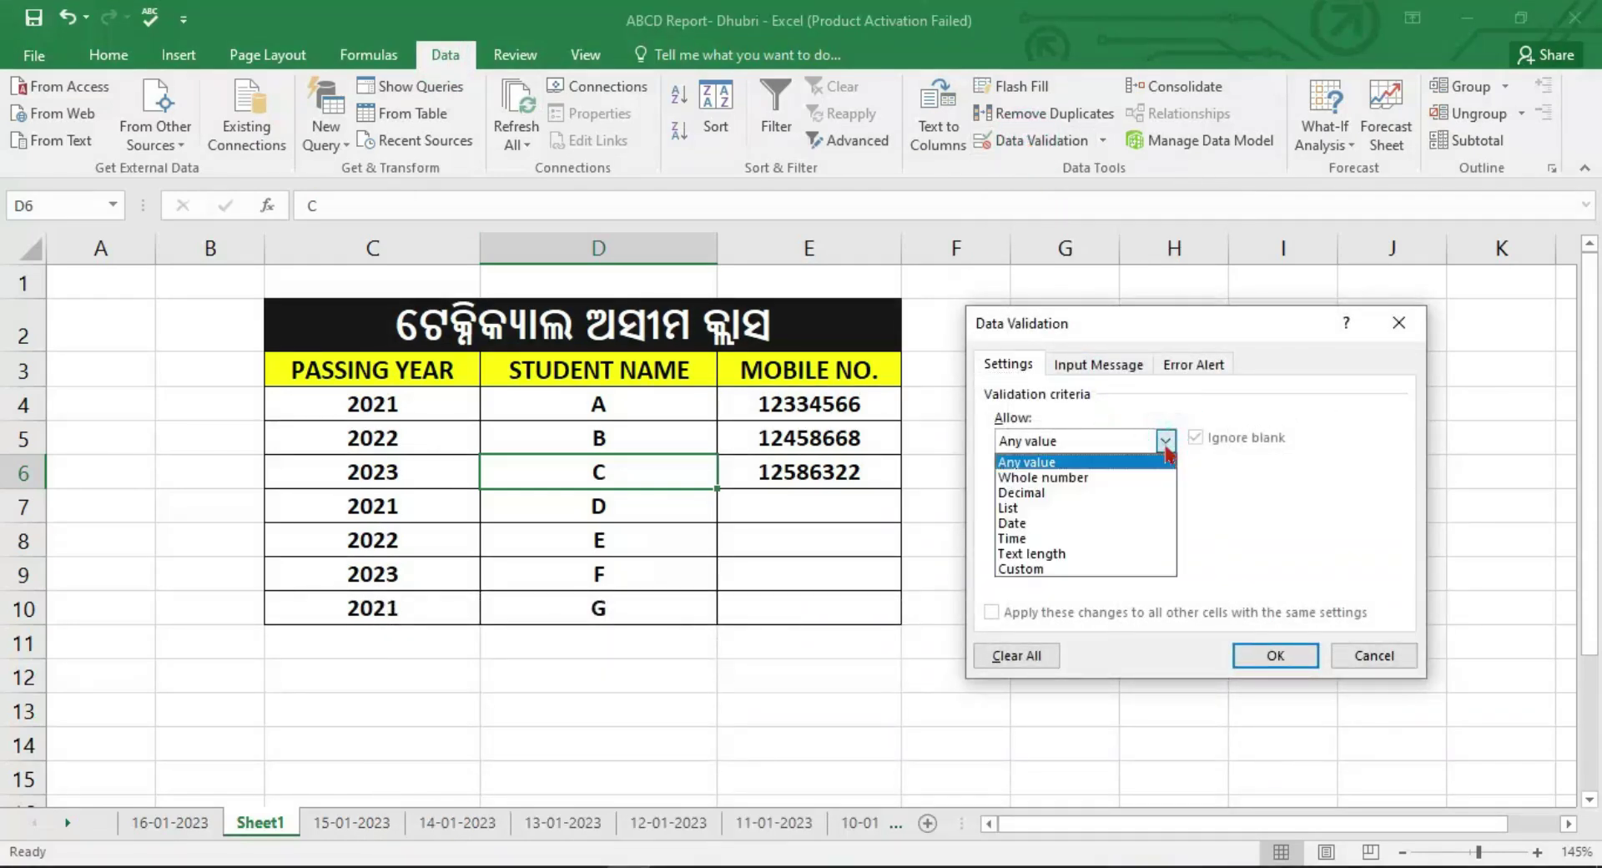
left_click(1079, 569)
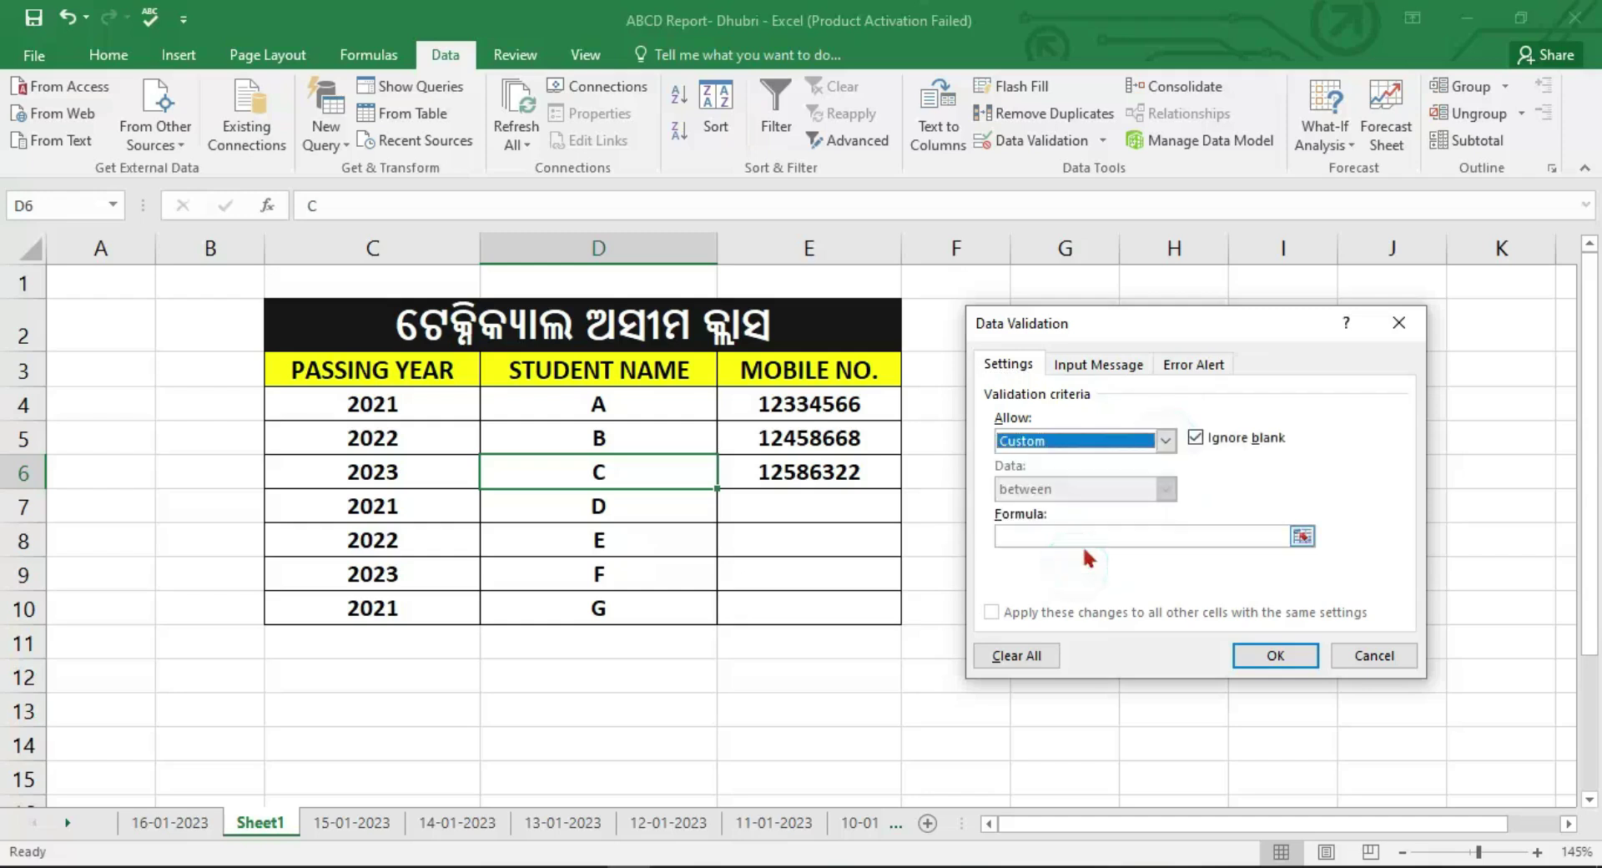
left_click(1087, 538)
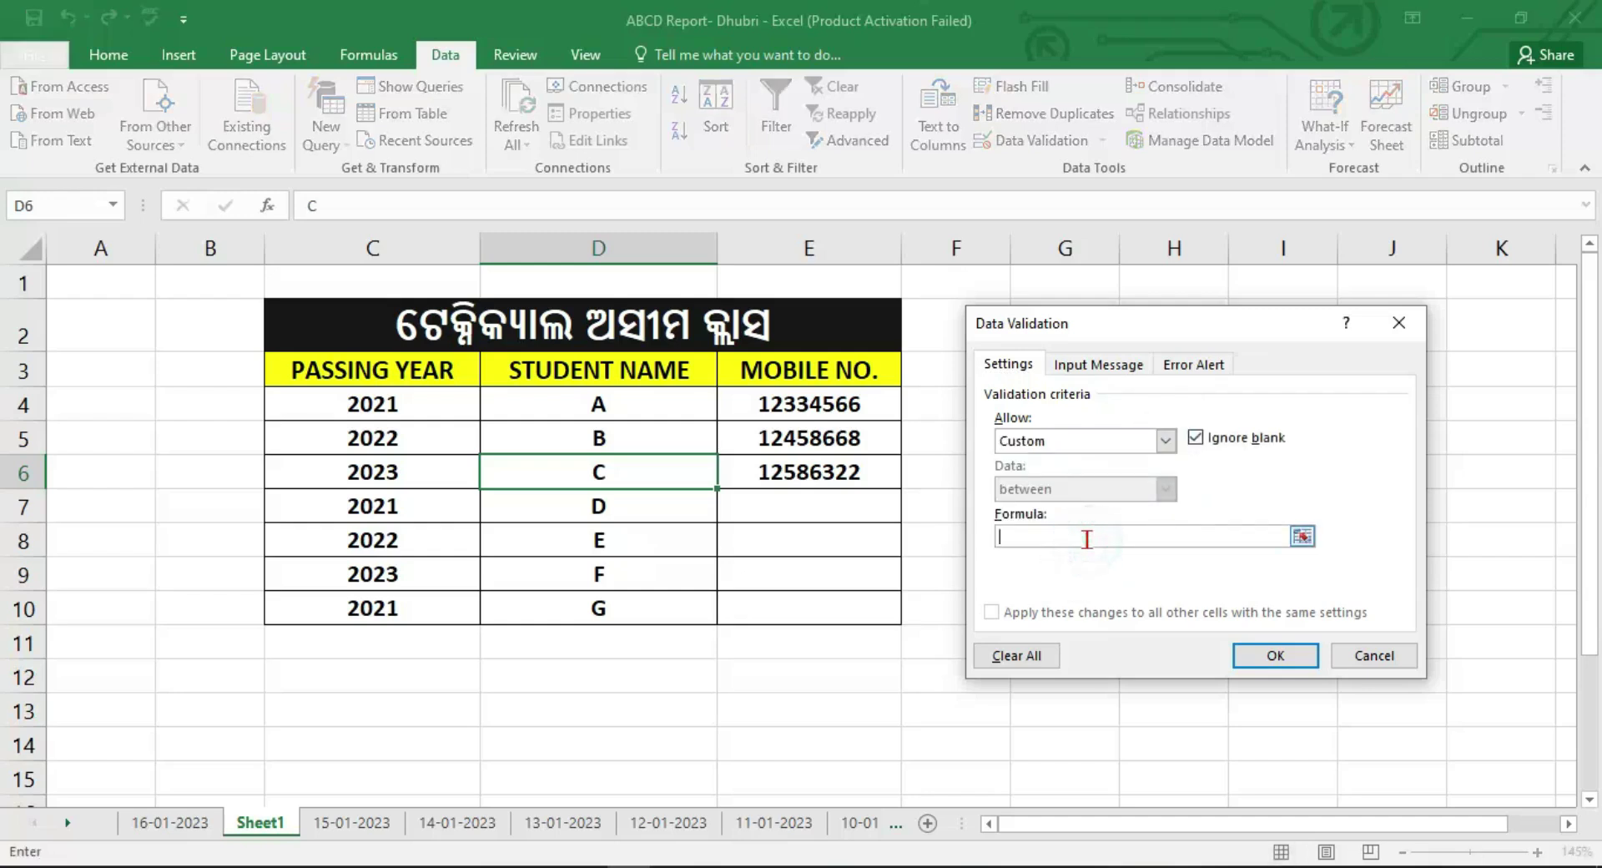
type("=countif(")
left_click(799, 407)
- Complete the rule as =COUNTIF(E4:E12,E3)=1 and apply it to the mobile numbers
left_click_drag(798, 407, 819, 806)
scroll(690, 584, "up", 7)
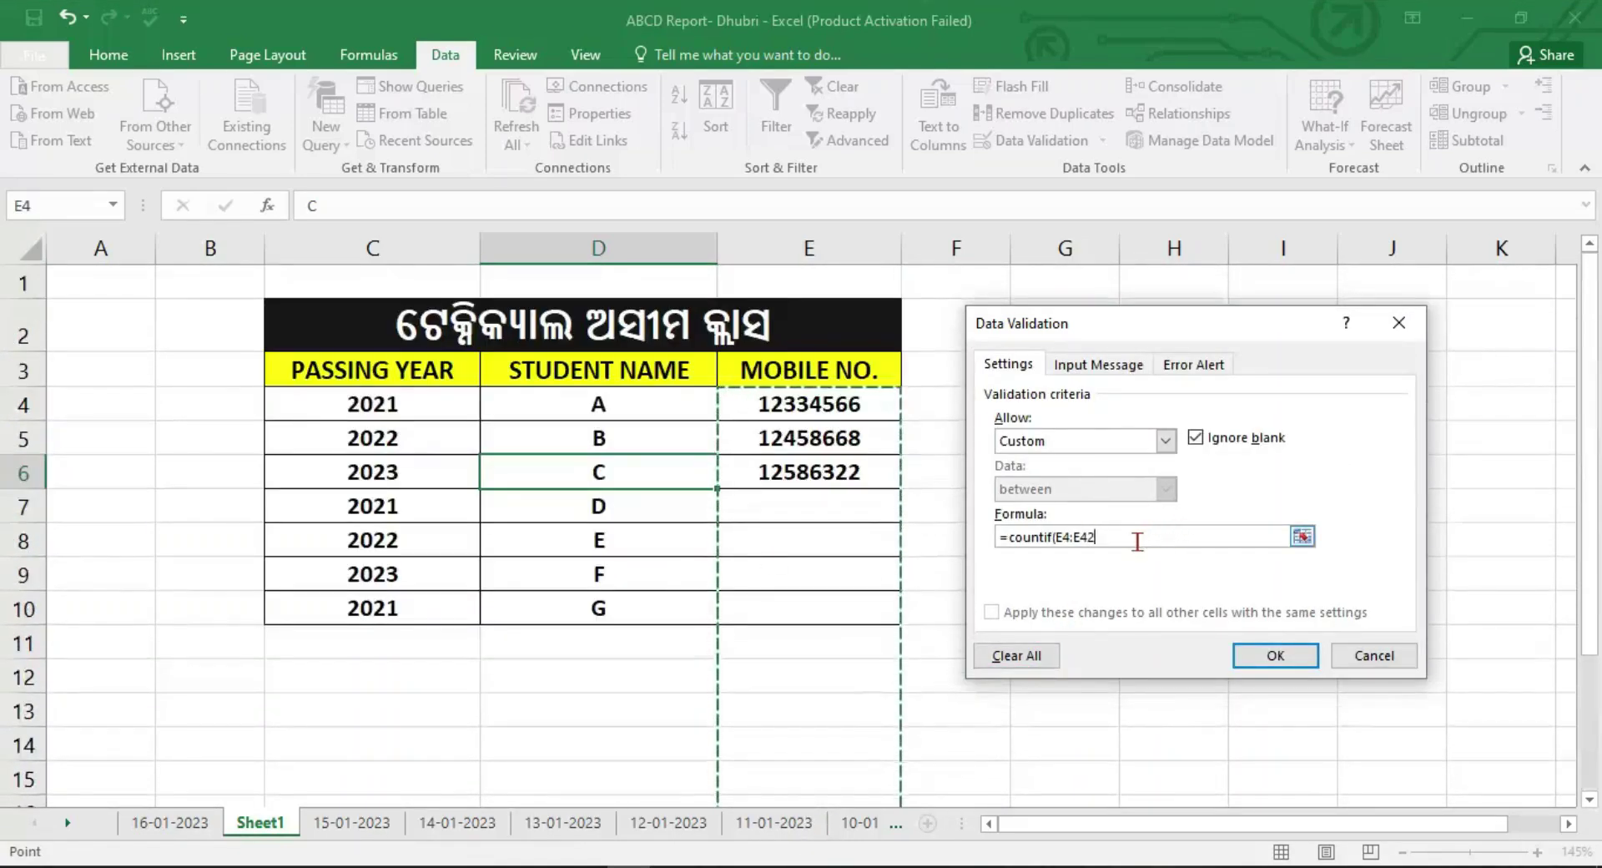
type(",")
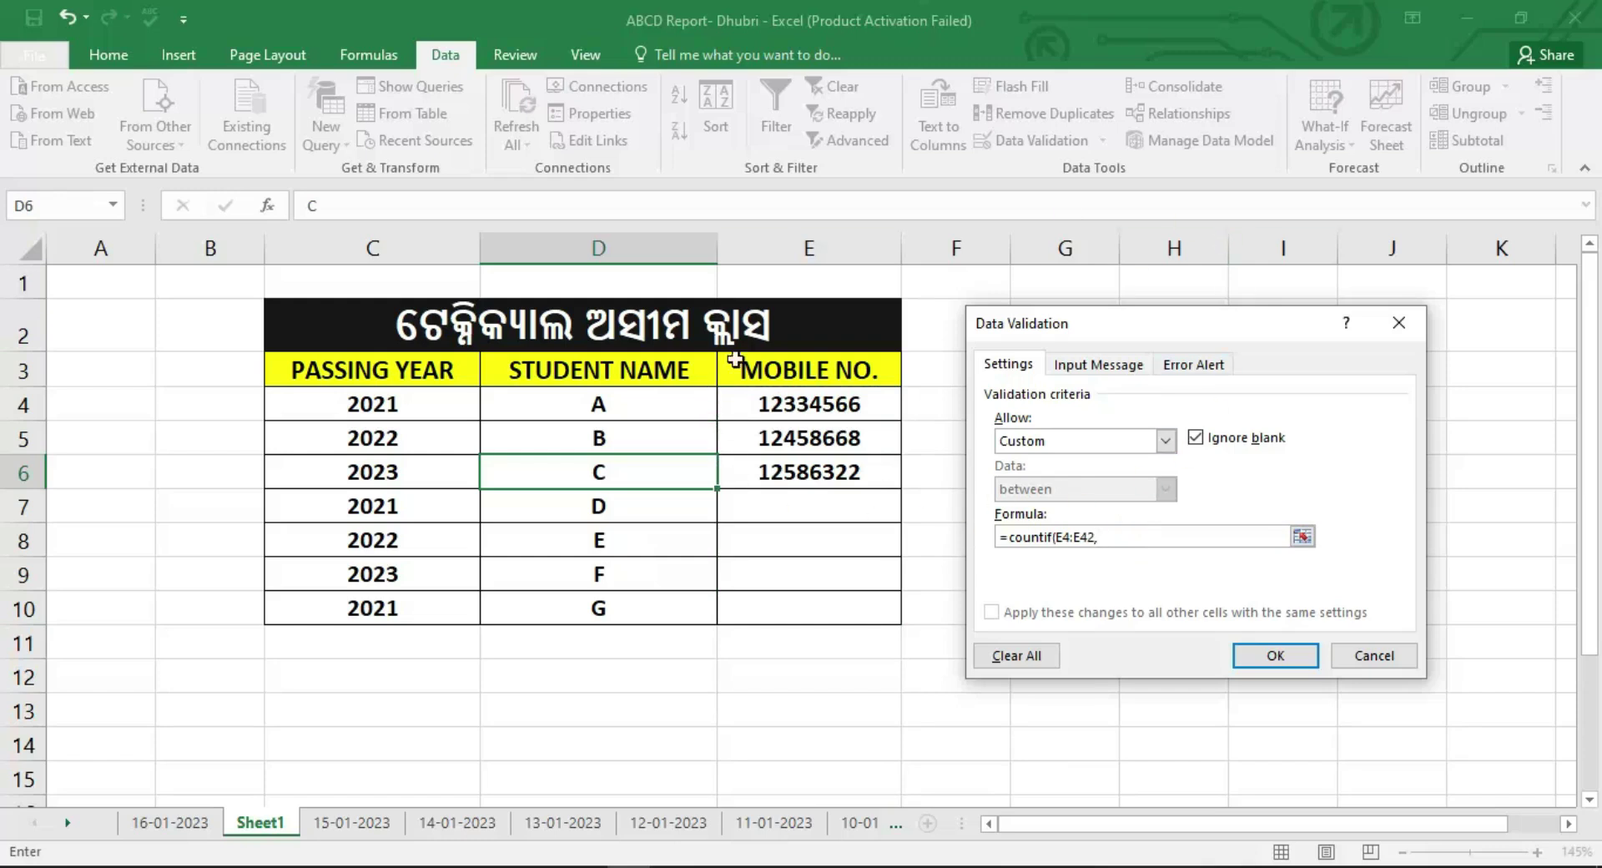
left_click(808, 373)
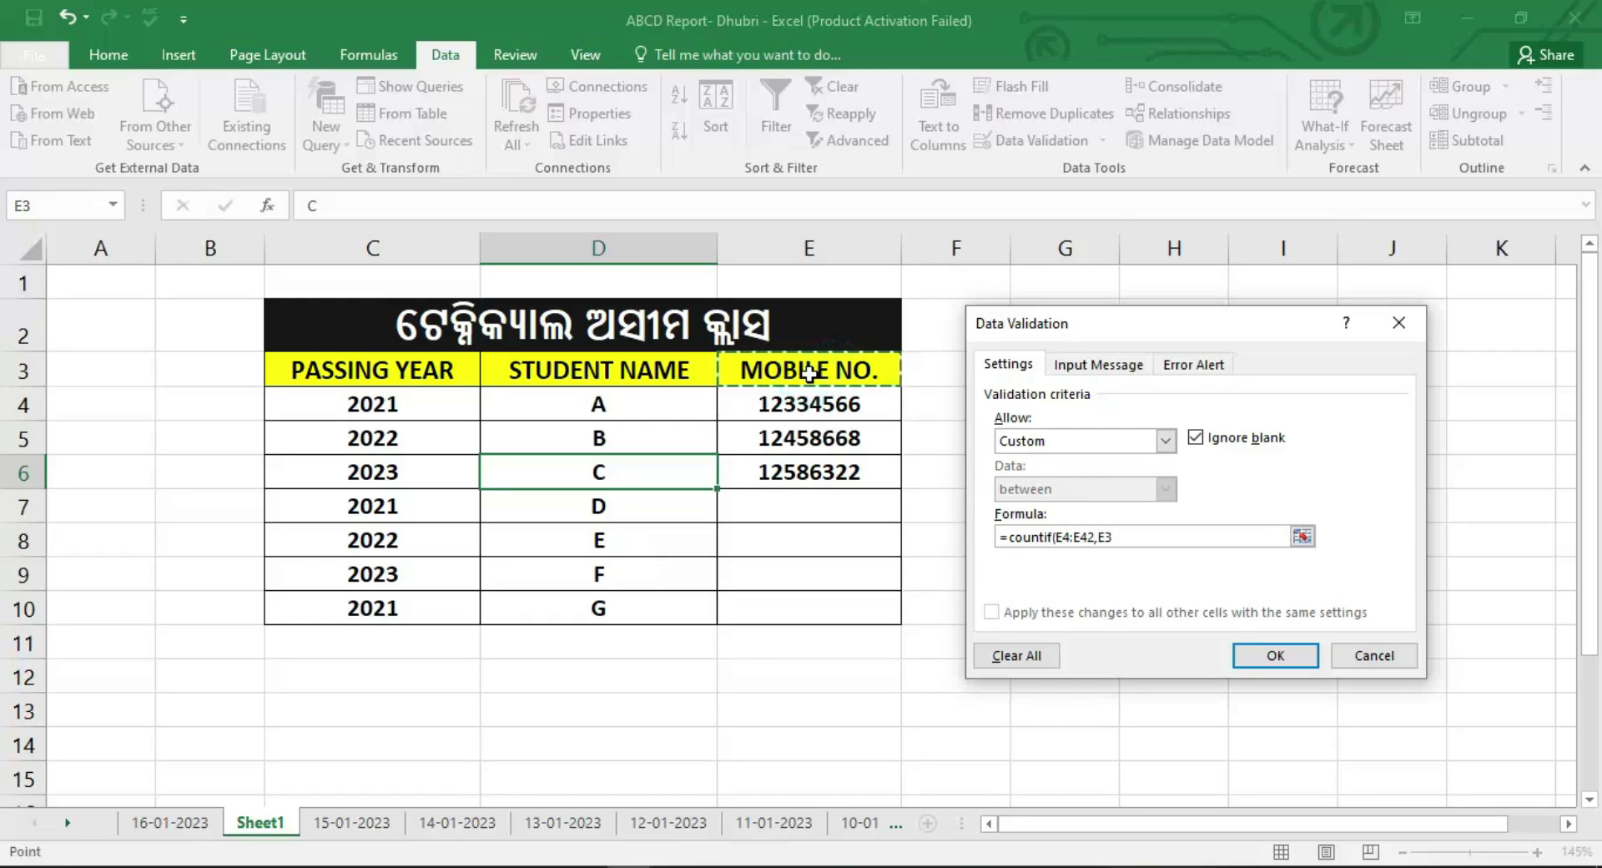
type(")=1")
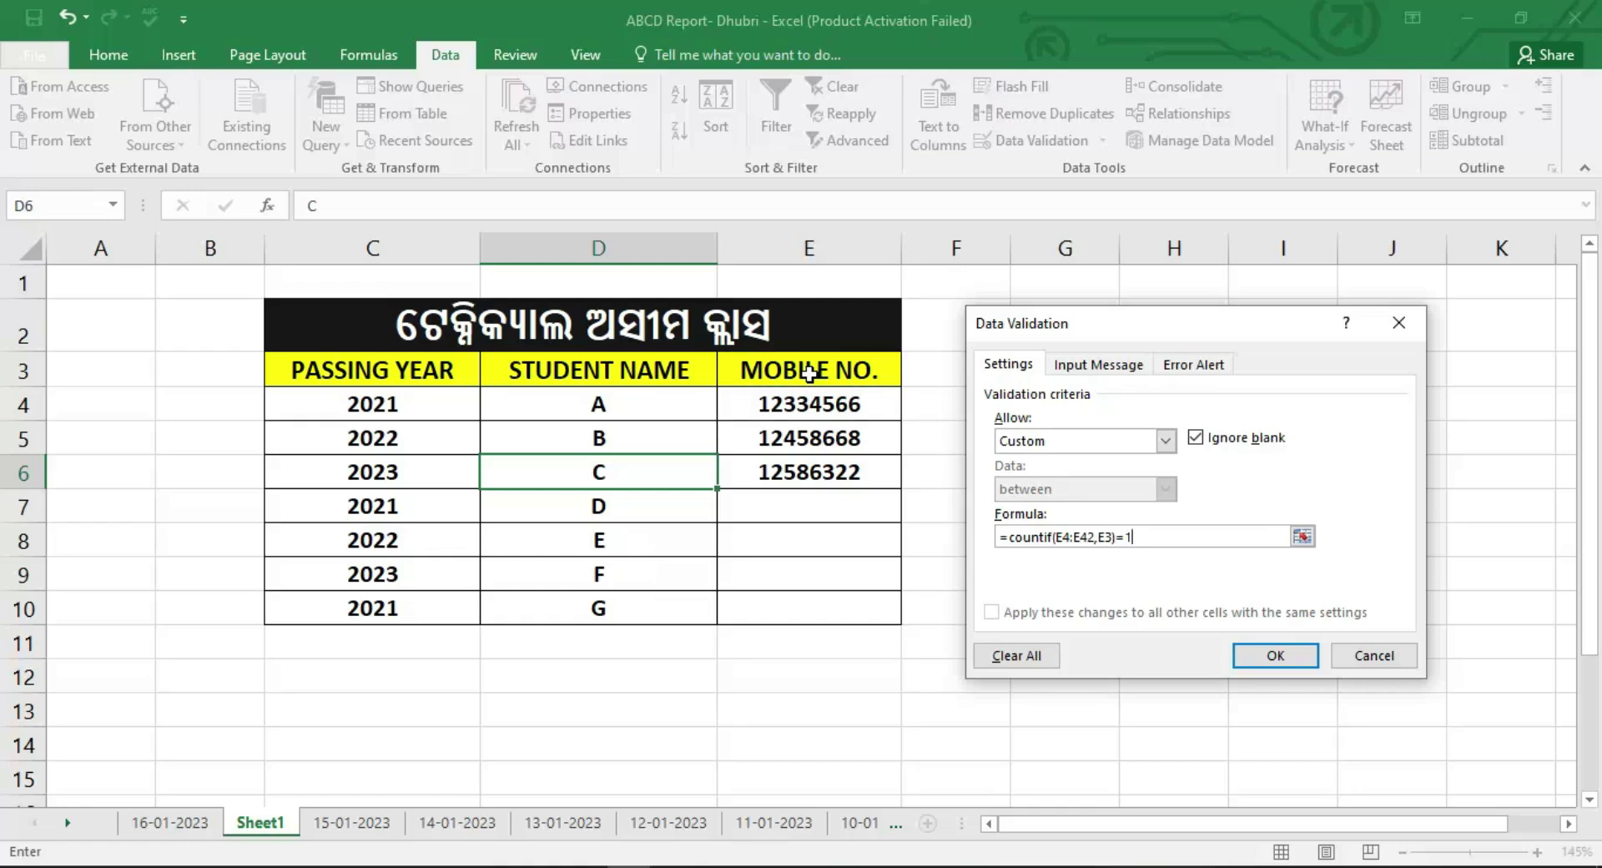
left_click(1264, 659)
- Test the rule by entering 'hjjkkk' in E7, cancel the rejection, and revisit Data Validation
left_click(876, 507)
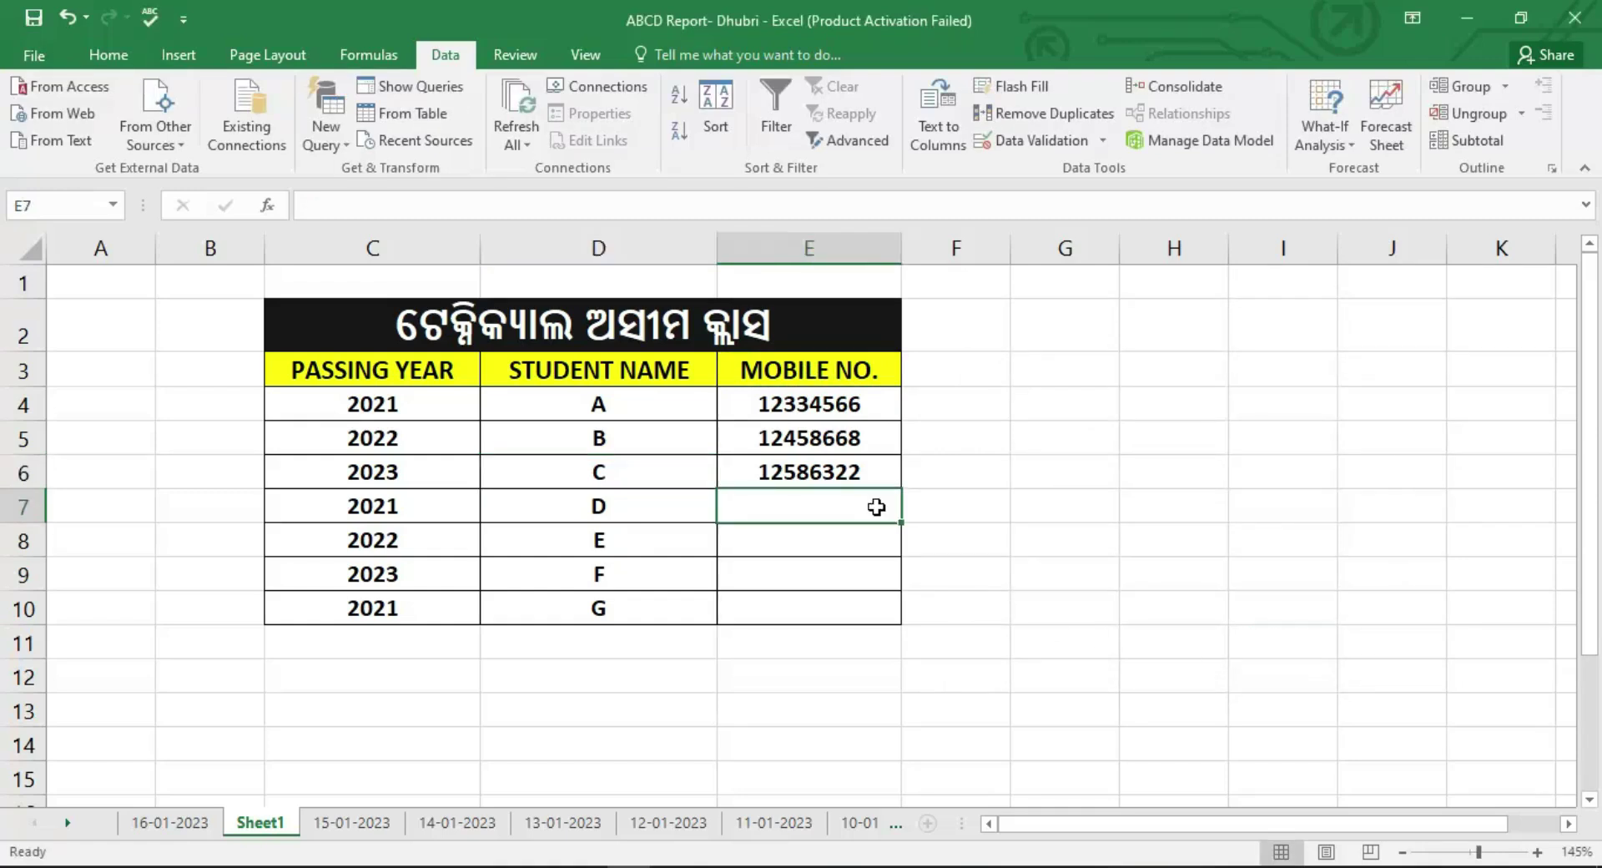
type("hjjkkkk")
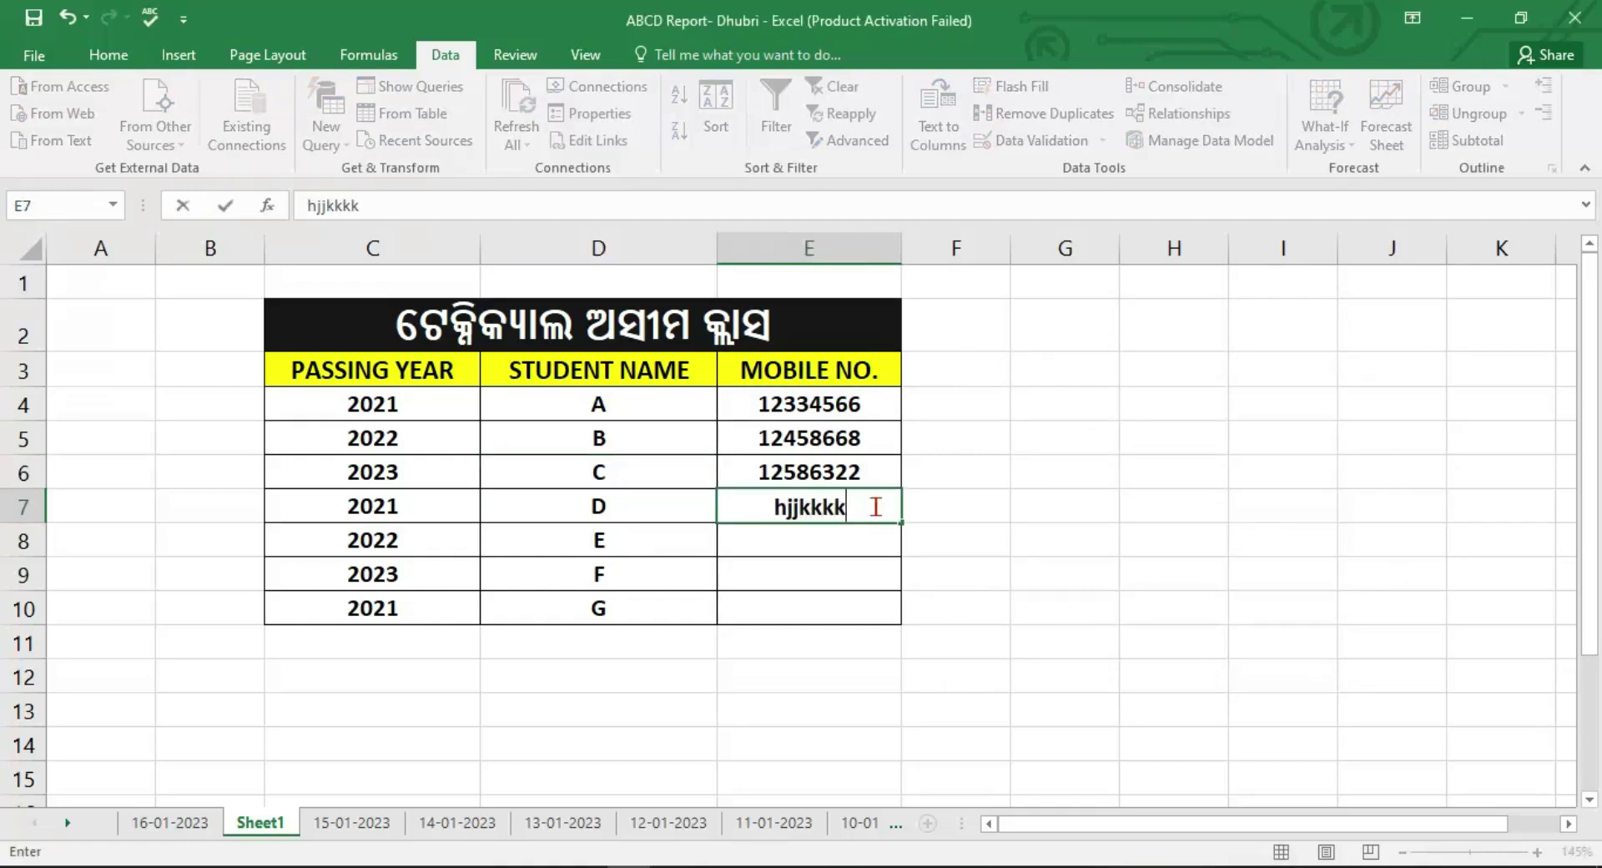
key("Return")
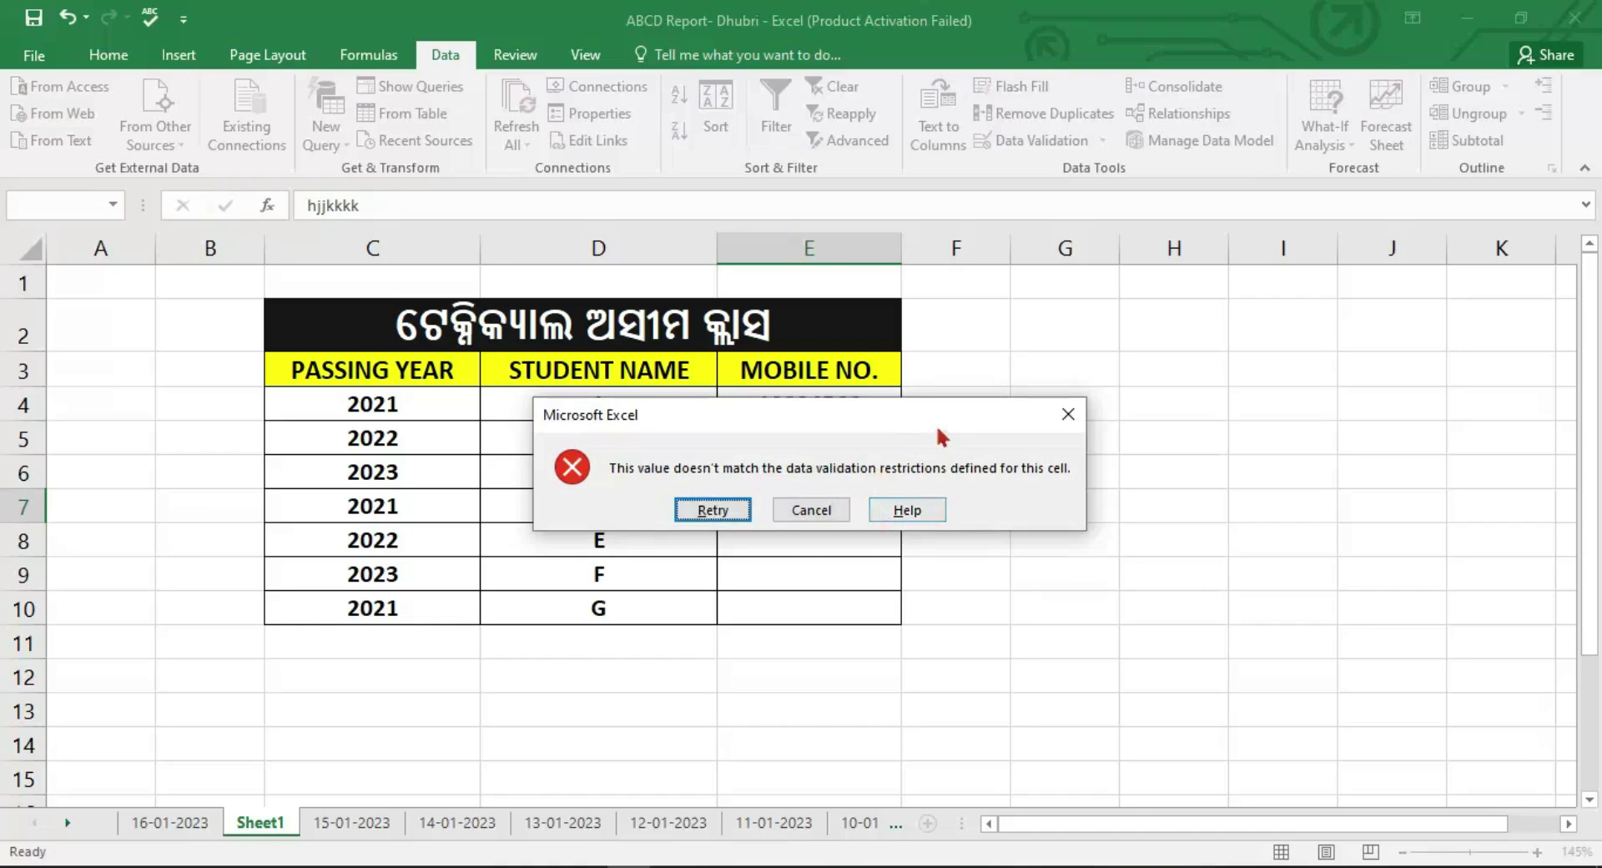
left_click(828, 511)
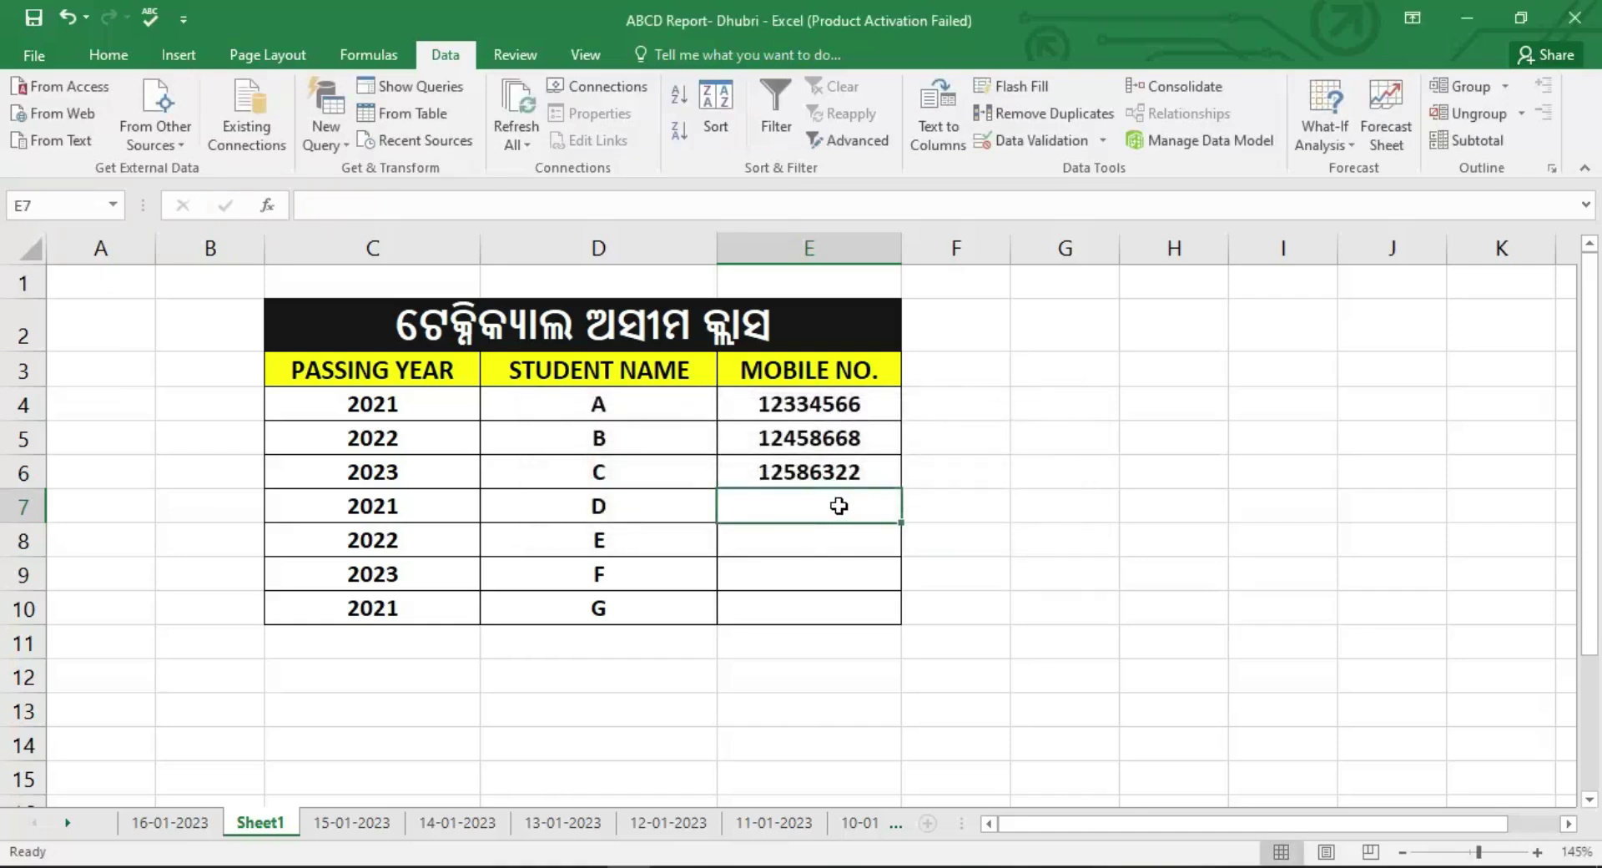
left_click(1019, 140)
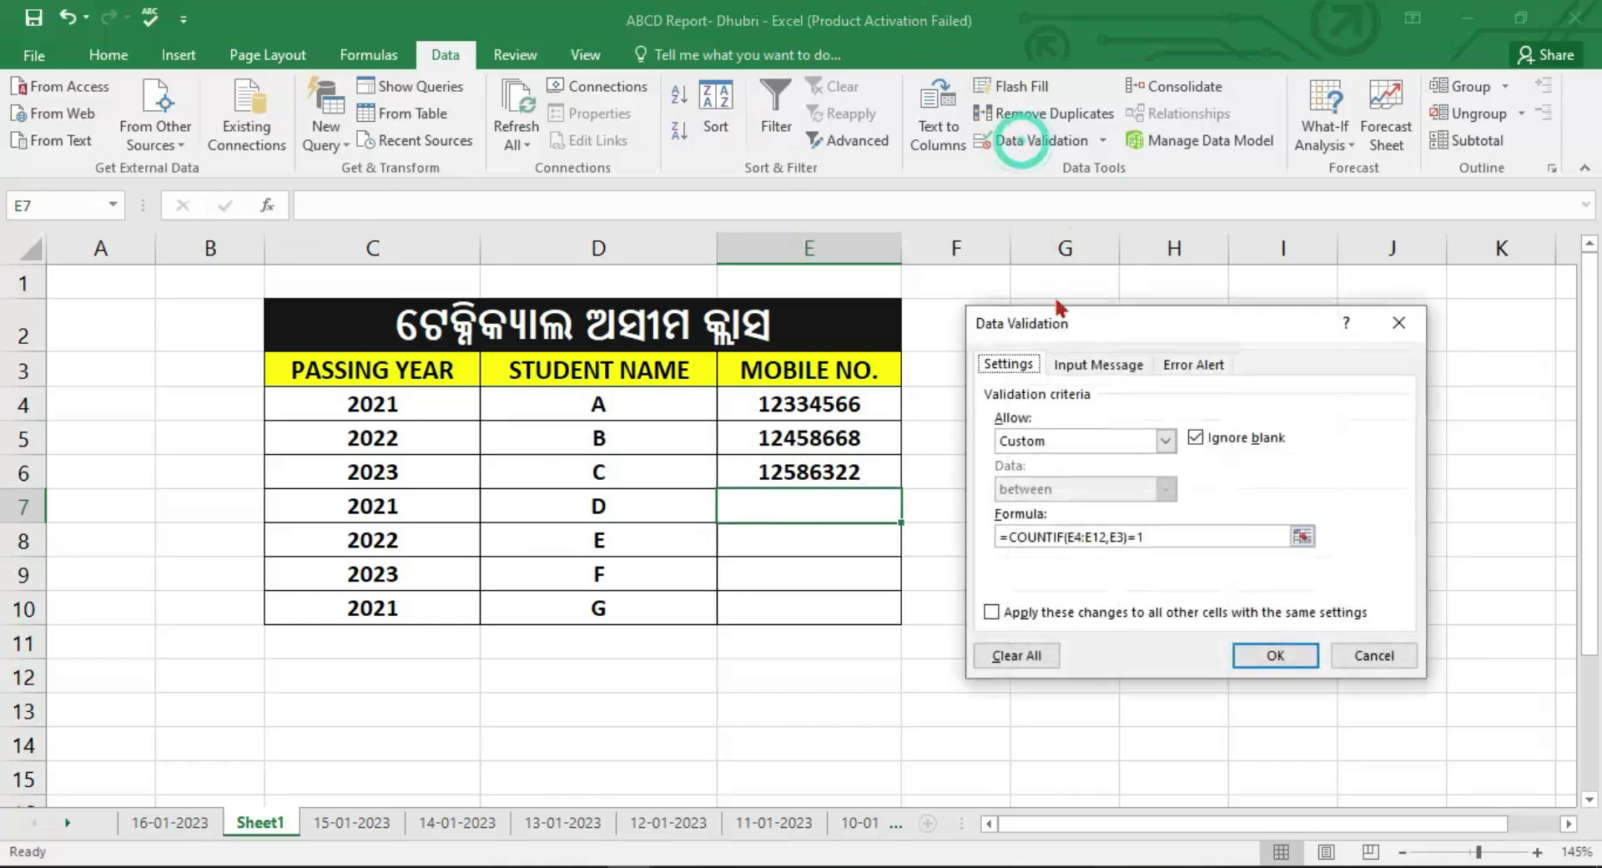
- Review the Input Message and Error Alert options, including the alert Style list
left_click(1098, 365)
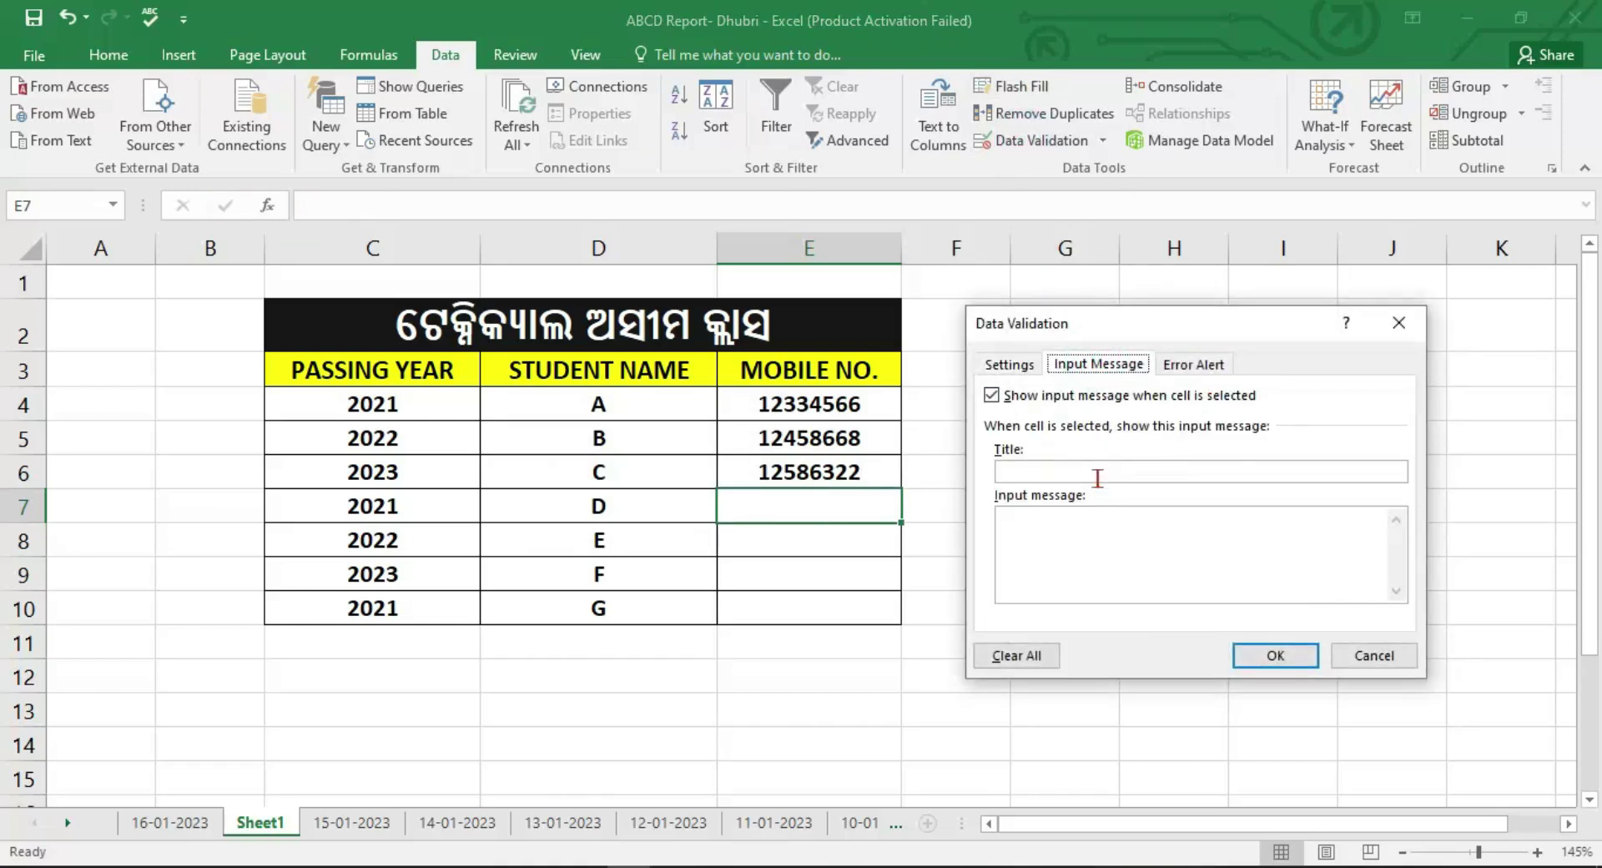
left_click(1193, 367)
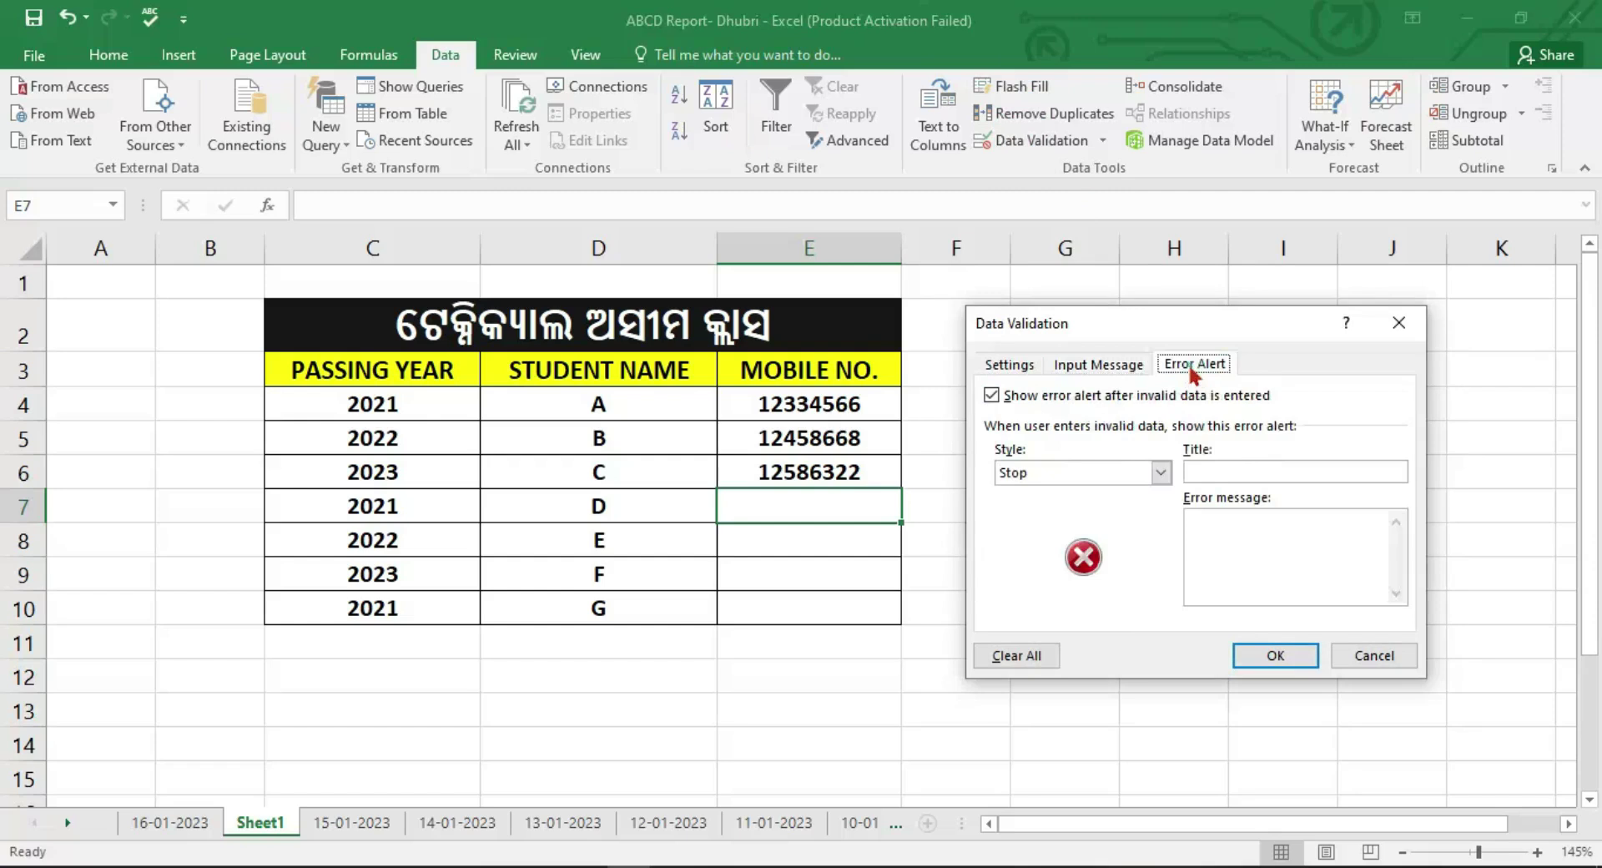
left_click(1134, 484)
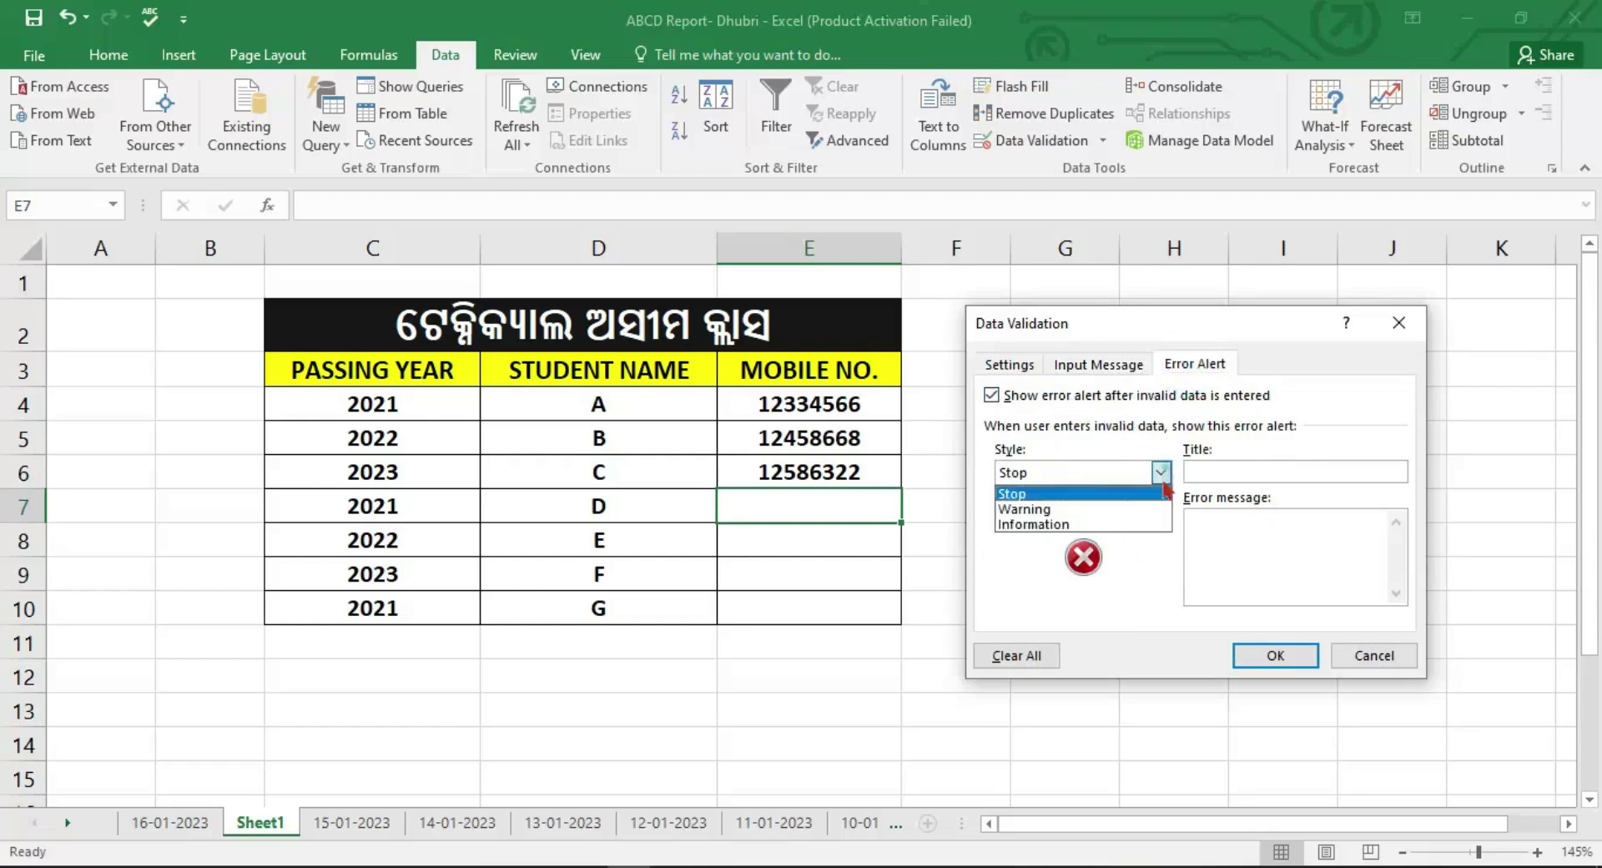
left_click(1084, 526)
left_click(1008, 365)
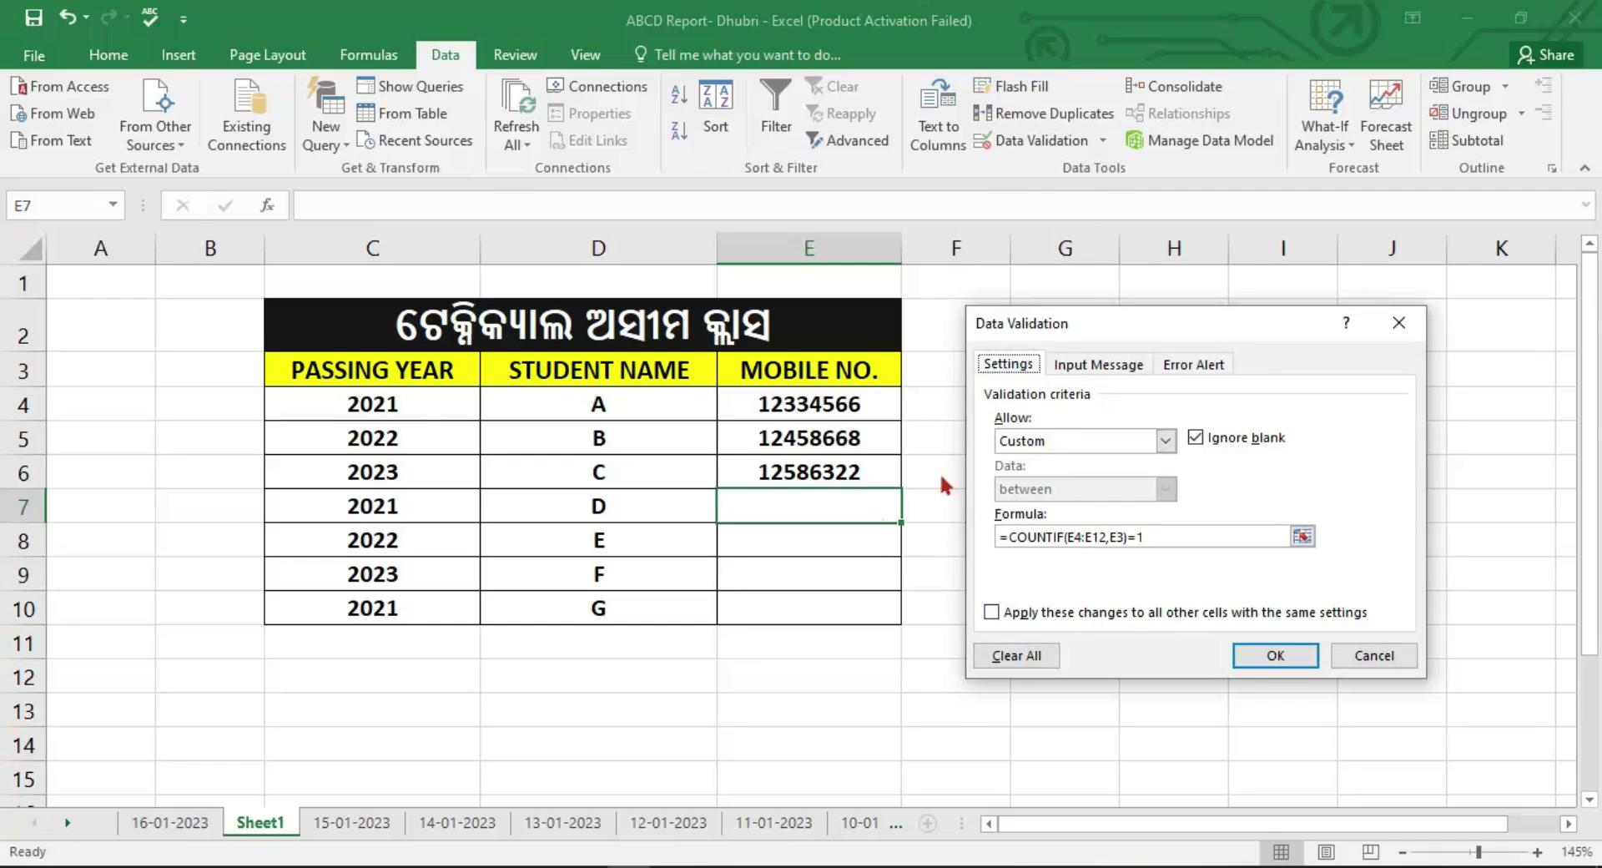
- Clear the validation criteria back to Any value, close the dialog and select E8
left_click(1028, 659)
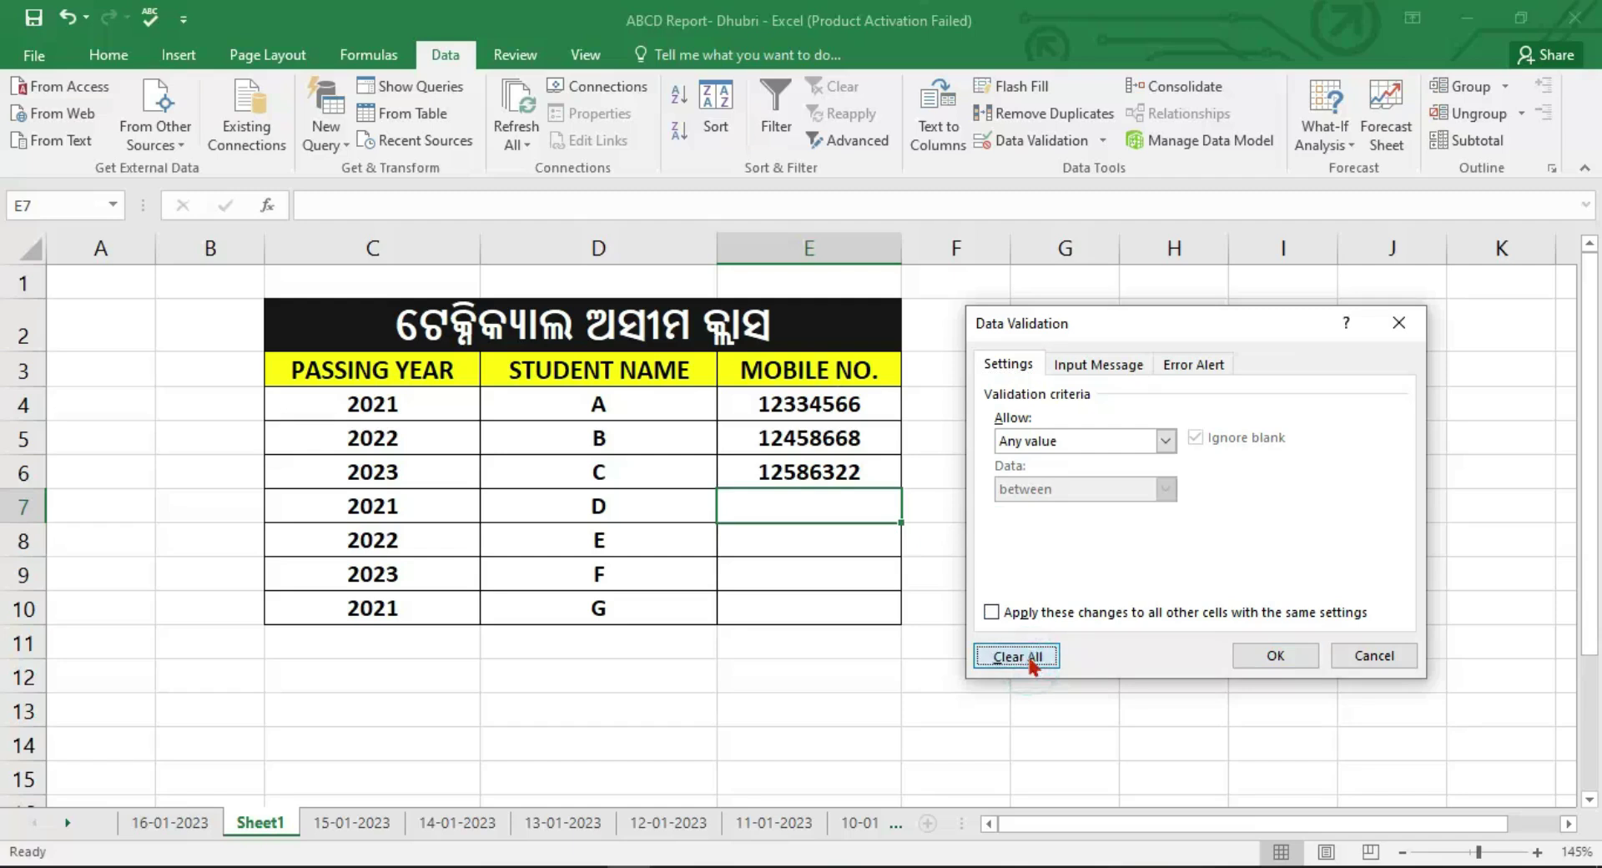
left_click(1275, 655)
left_click(868, 540)
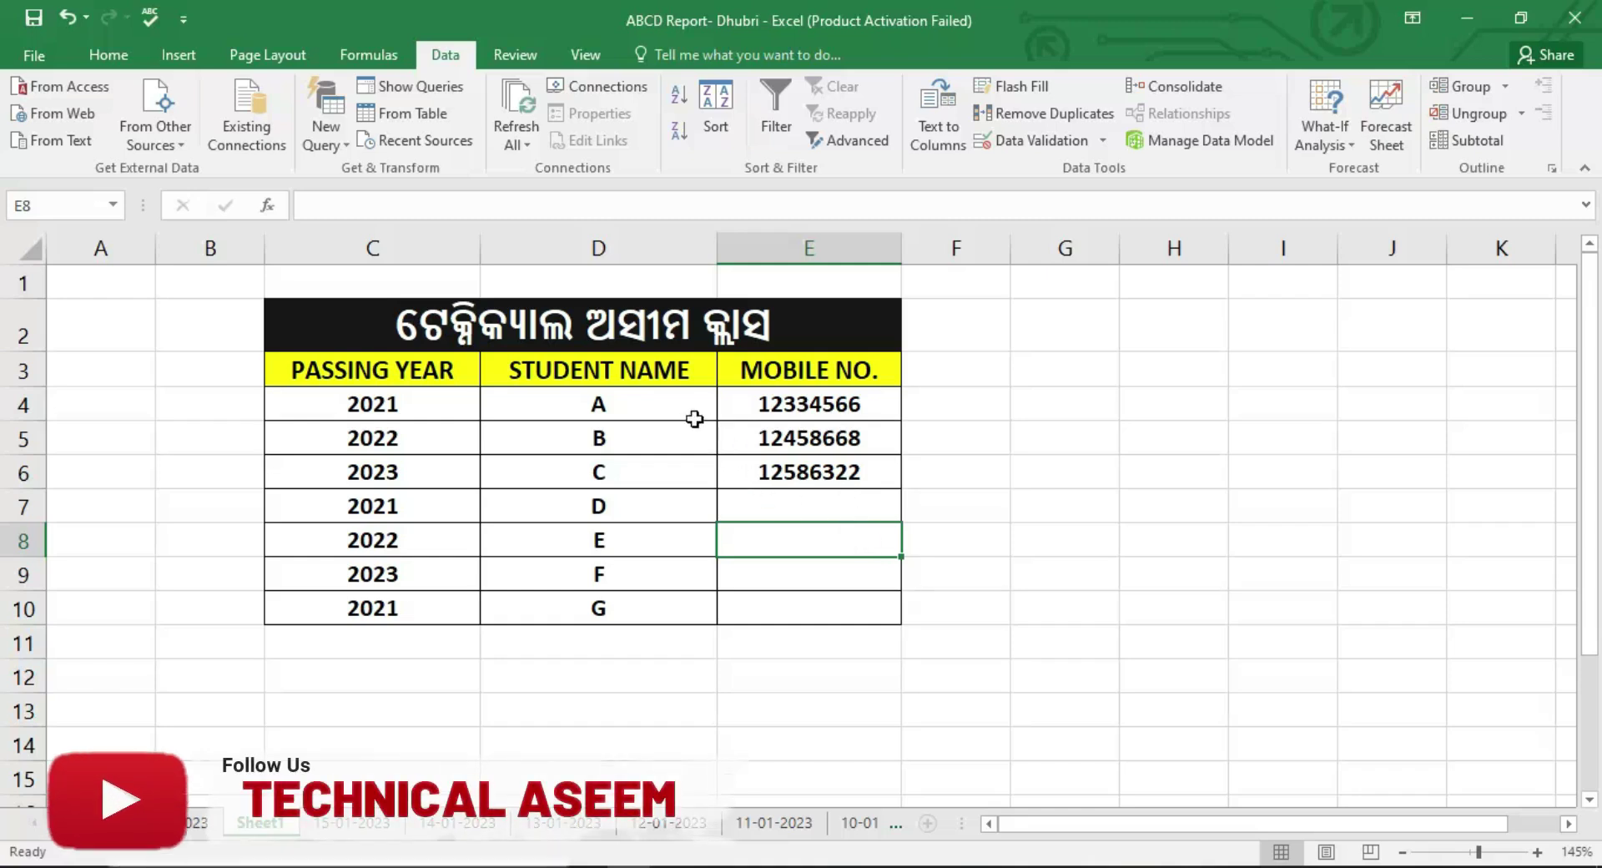
- Select the STUDENT NAME column and set its validation Allow type to Custom
left_click(684, 242)
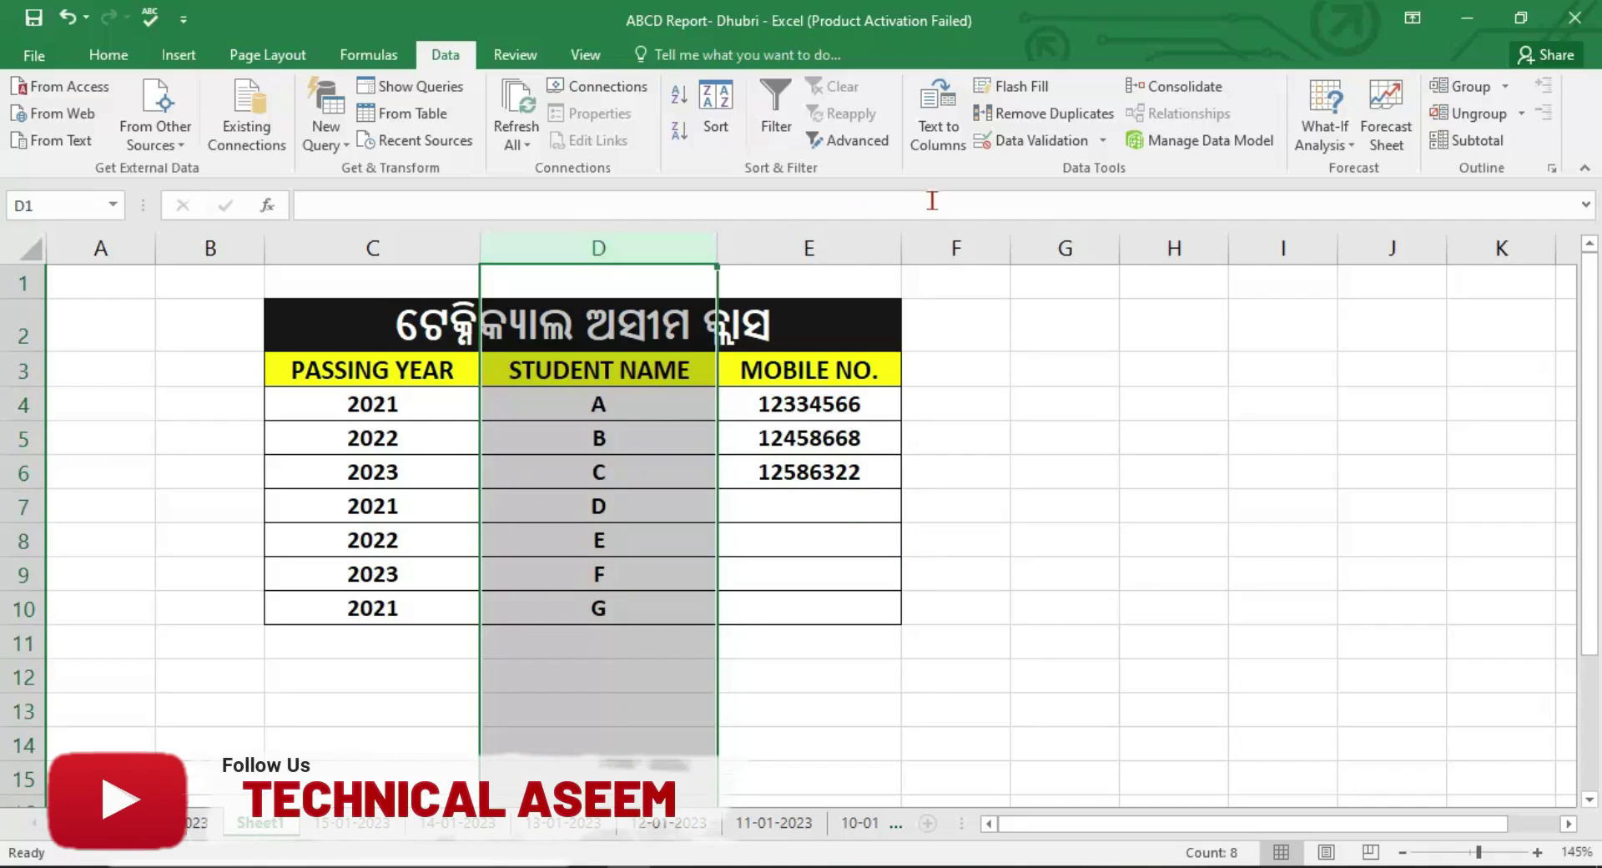
left_click(1034, 141)
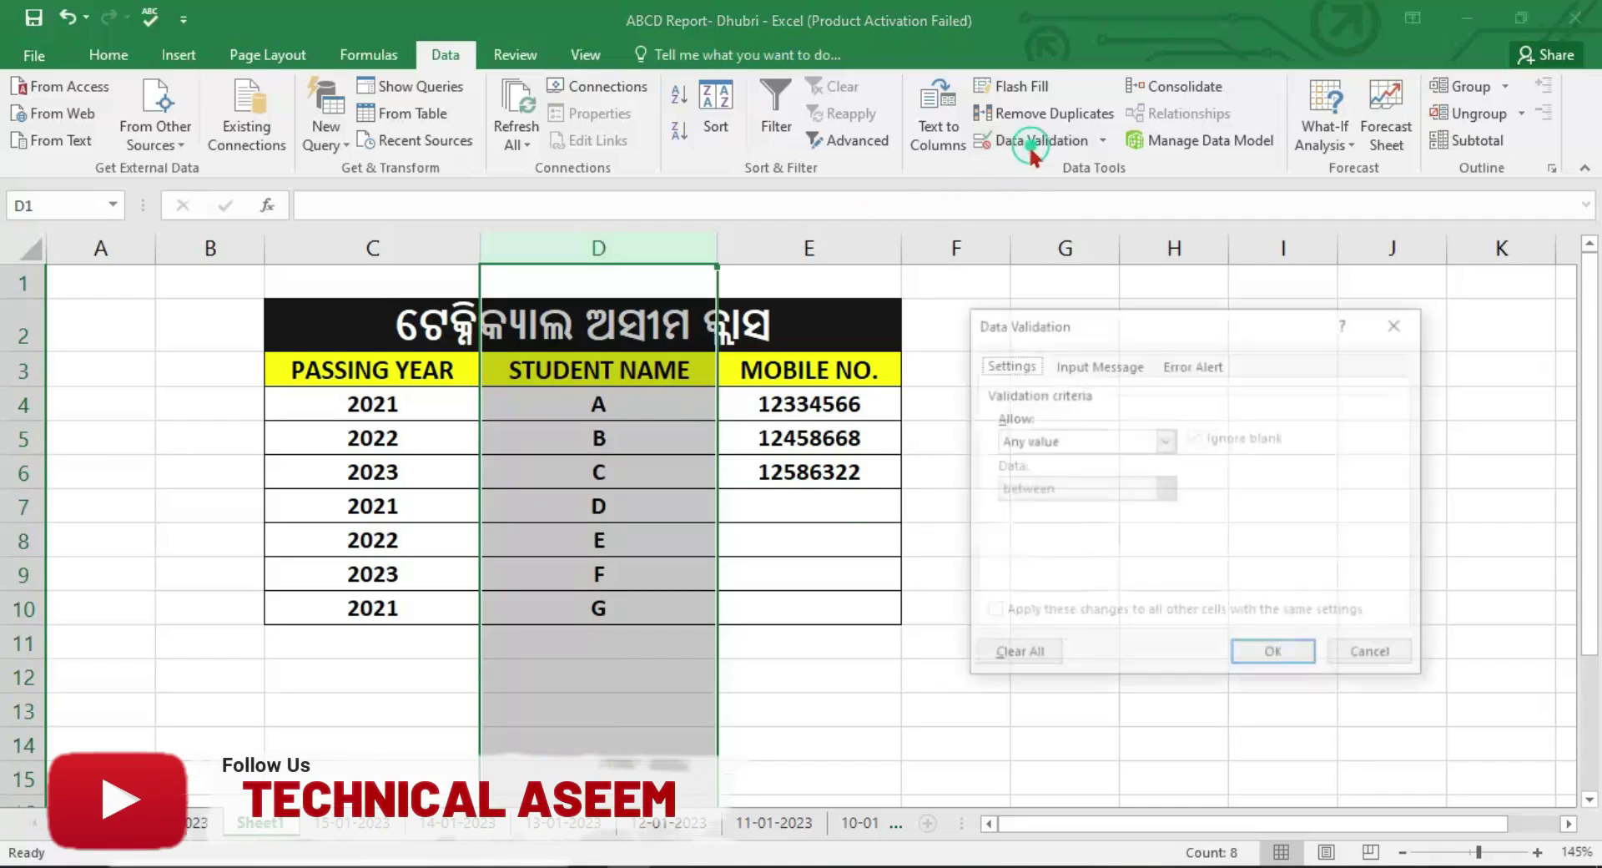
left_click(1055, 440)
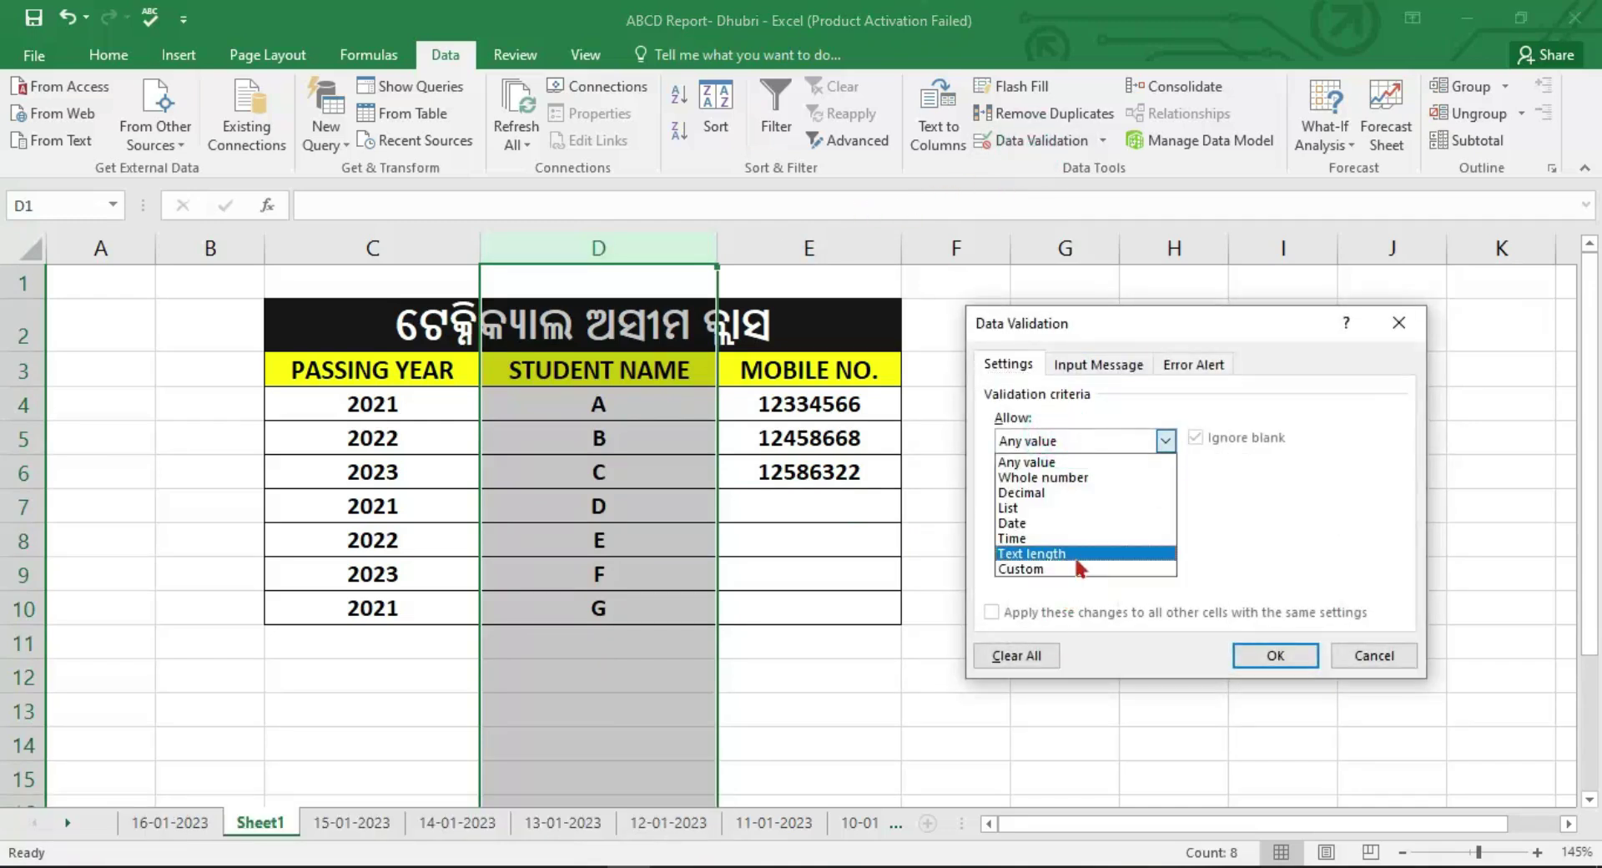
left_click(1031, 554)
left_click(1110, 443)
left_click(1024, 568)
- Enter and apply the custom formula =ISTEXT(D3:D15)
left_click(1045, 538)
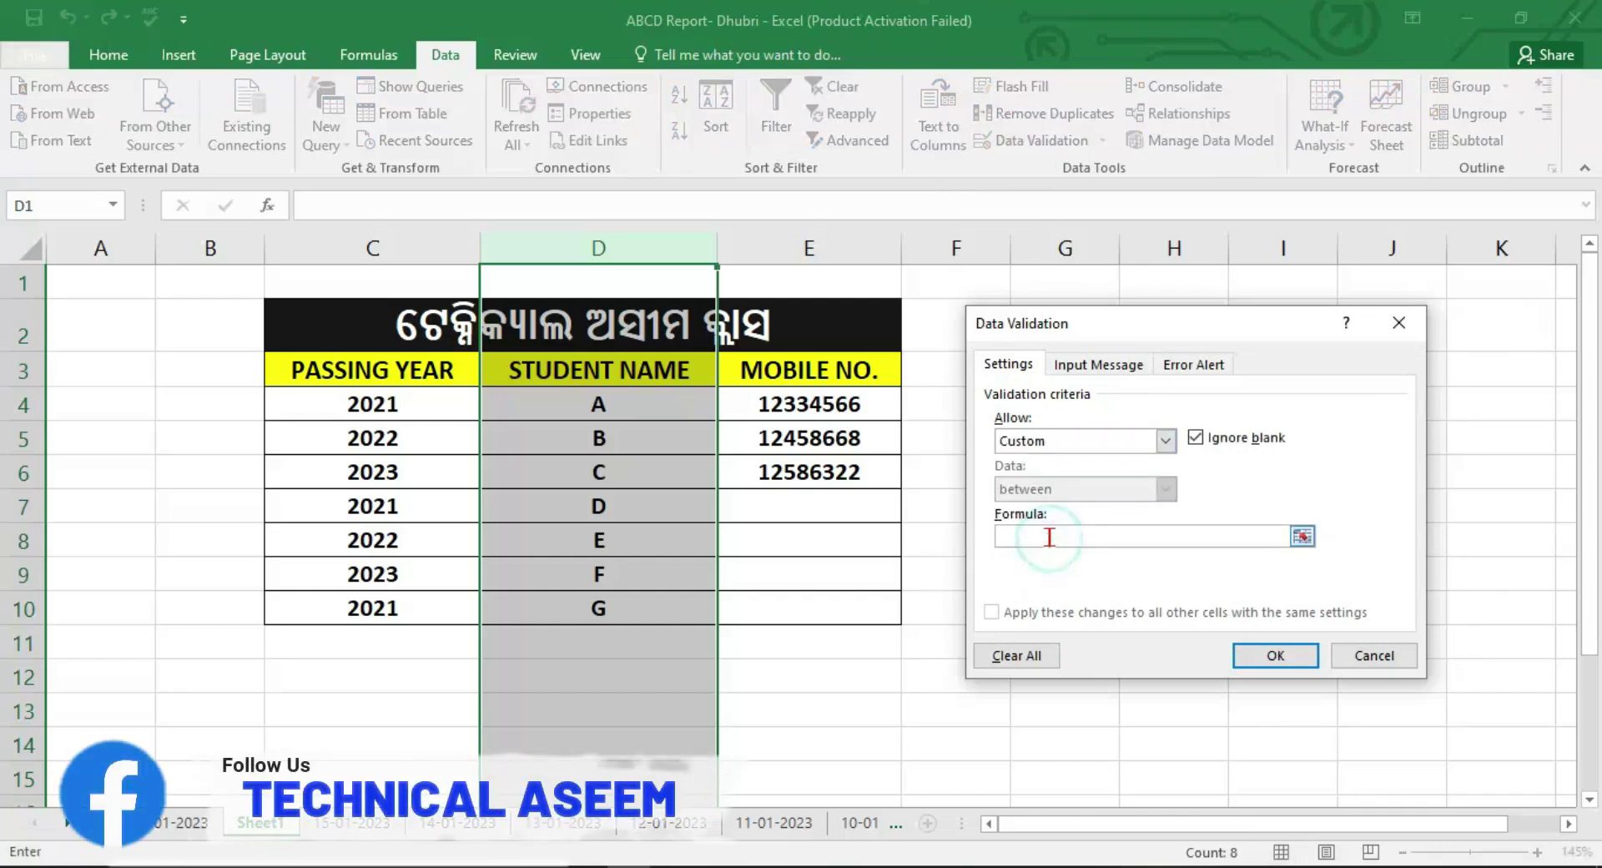
type("=ISTEXT")
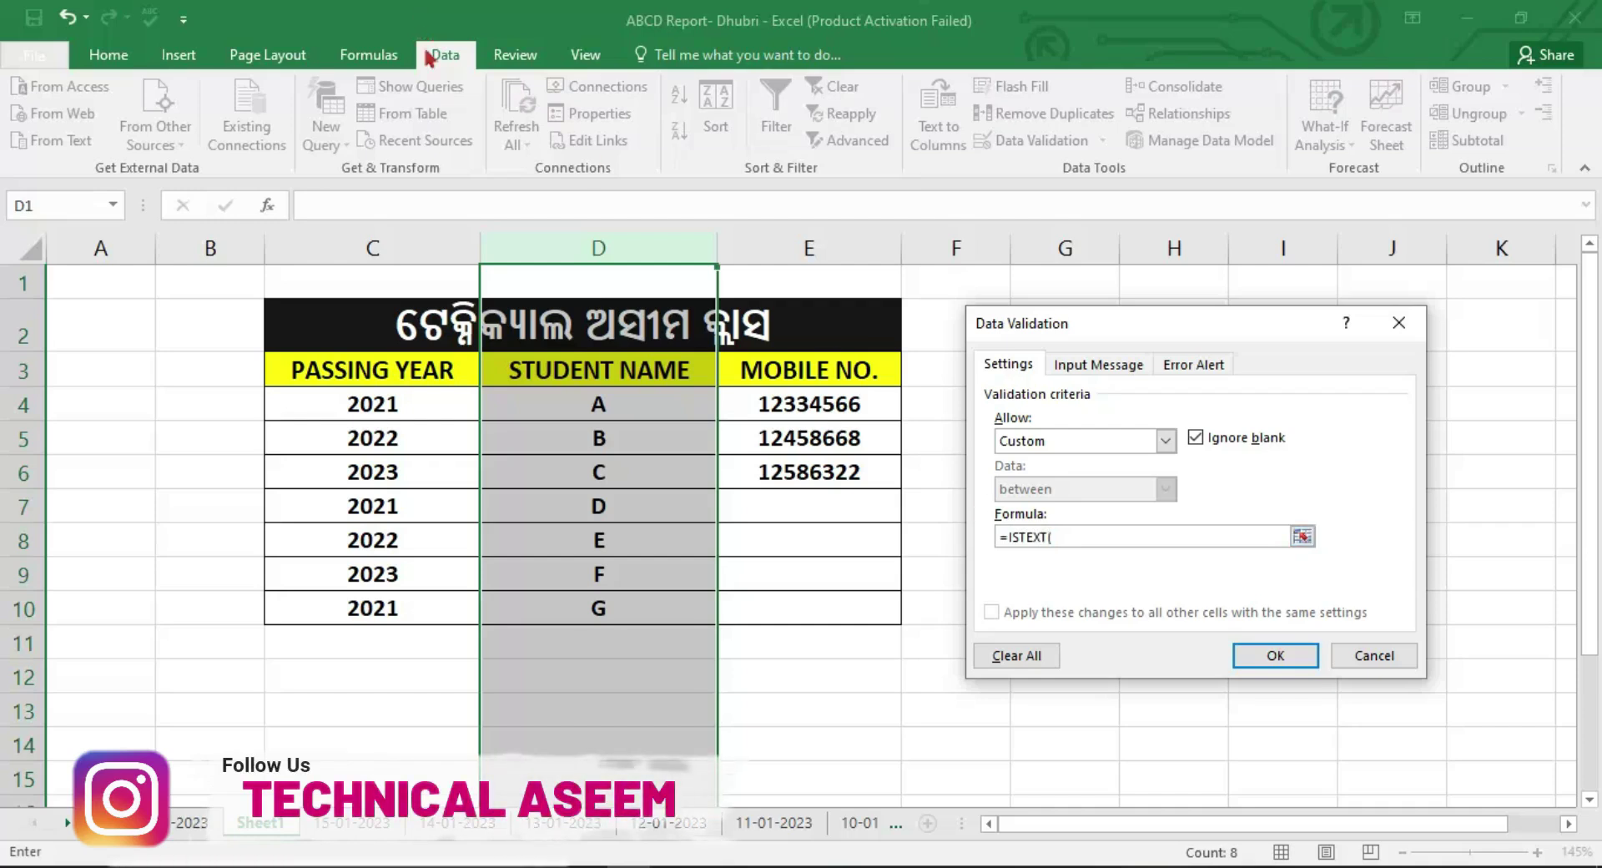
type("(")
left_click_drag(635, 375, 581, 789)
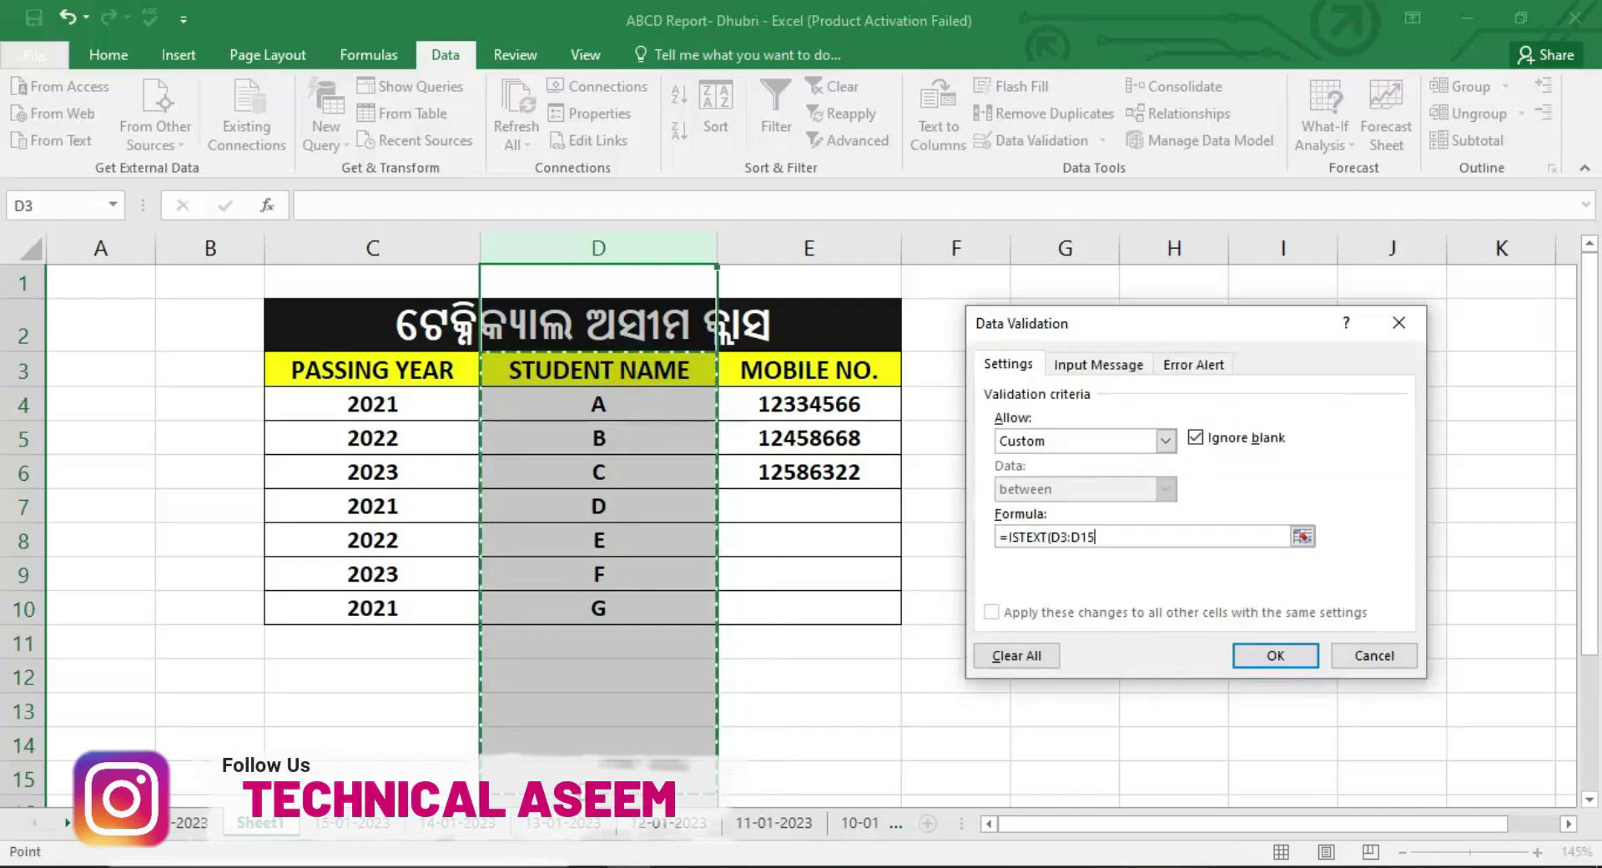
type(")")
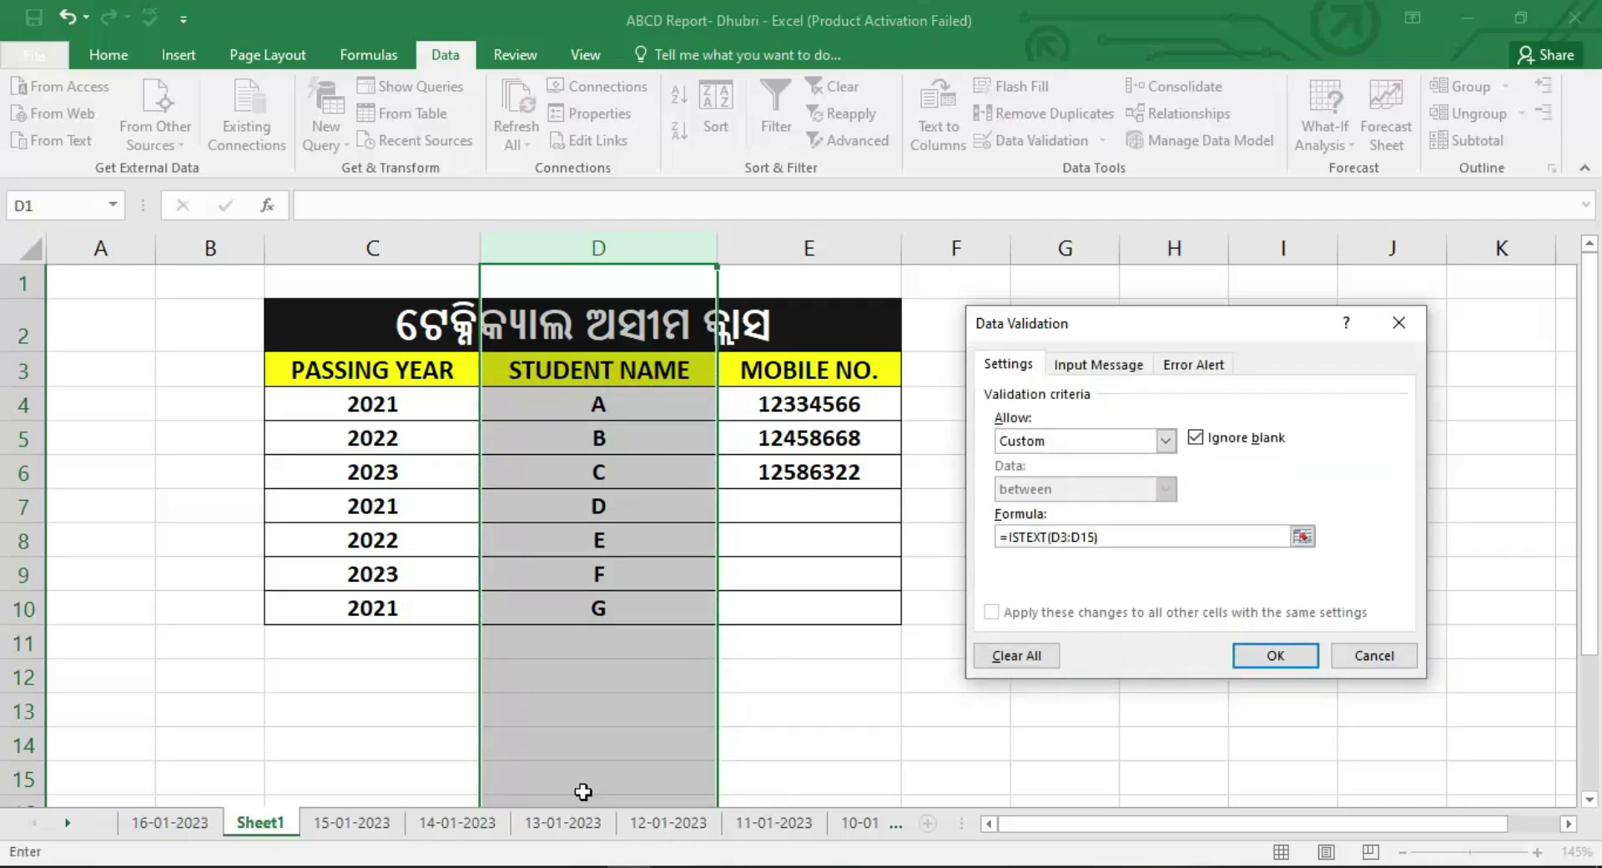
key("Return")
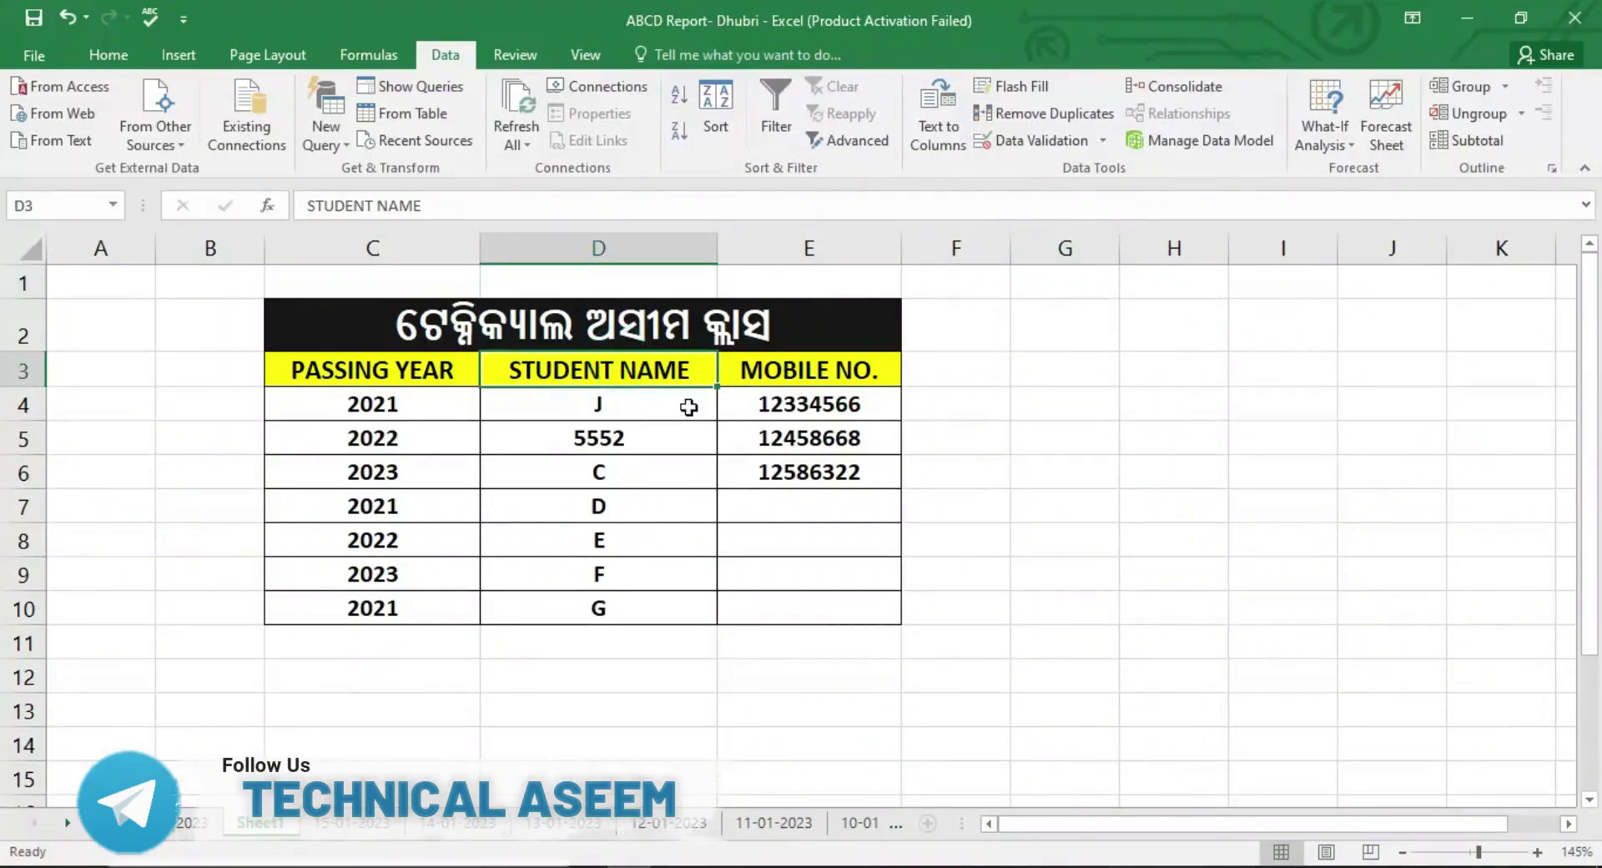
- Confirm 555 is rejected in D3, then replace 5552 in D5 with W
type("555")
key("Return")
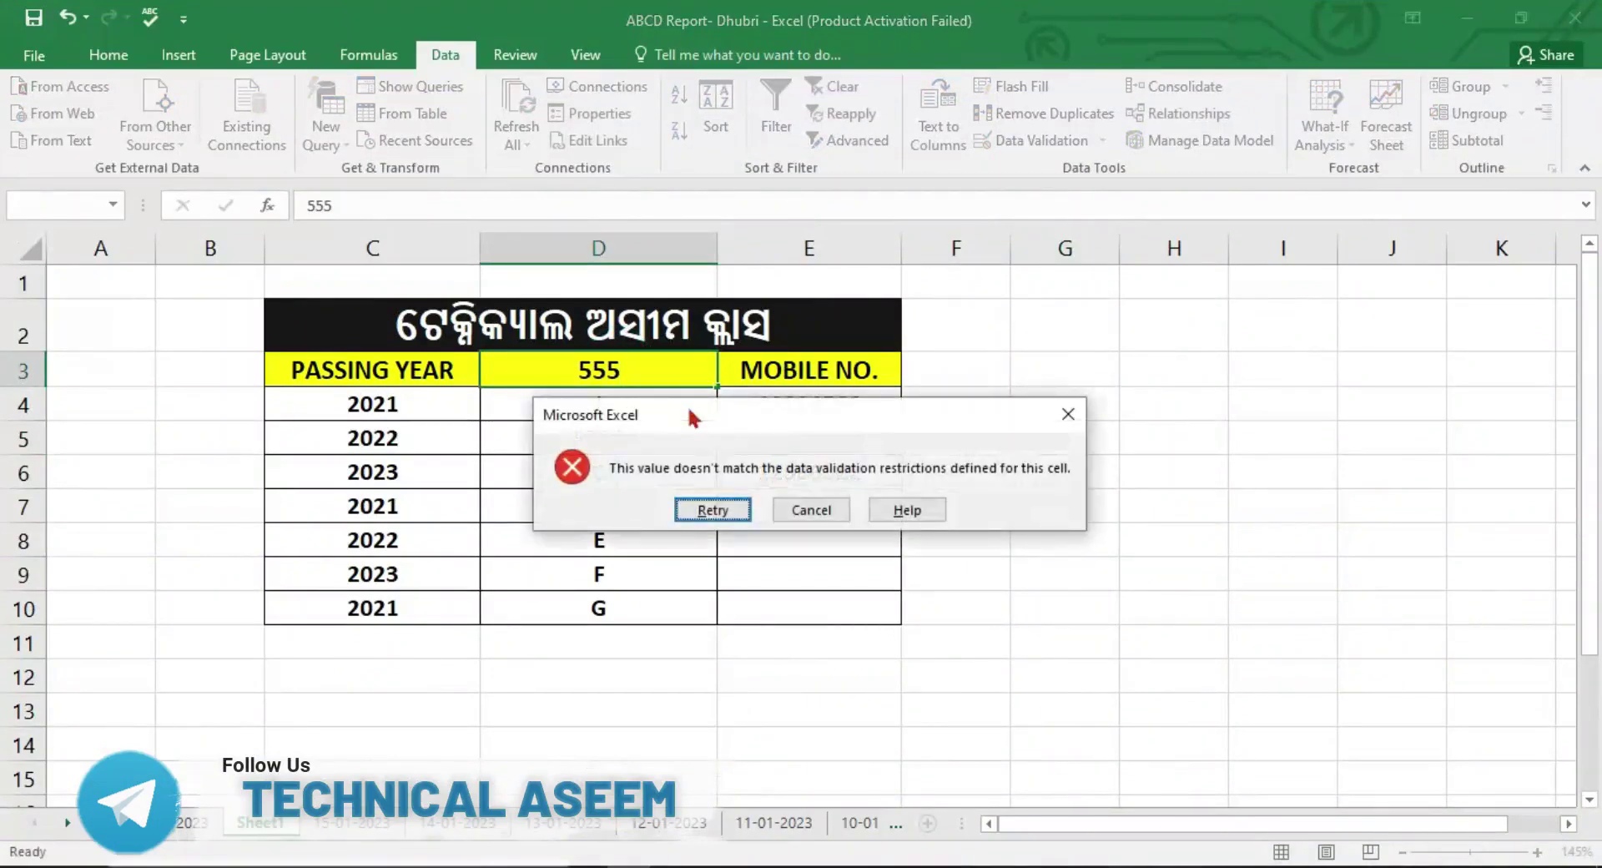
left_click(793, 507)
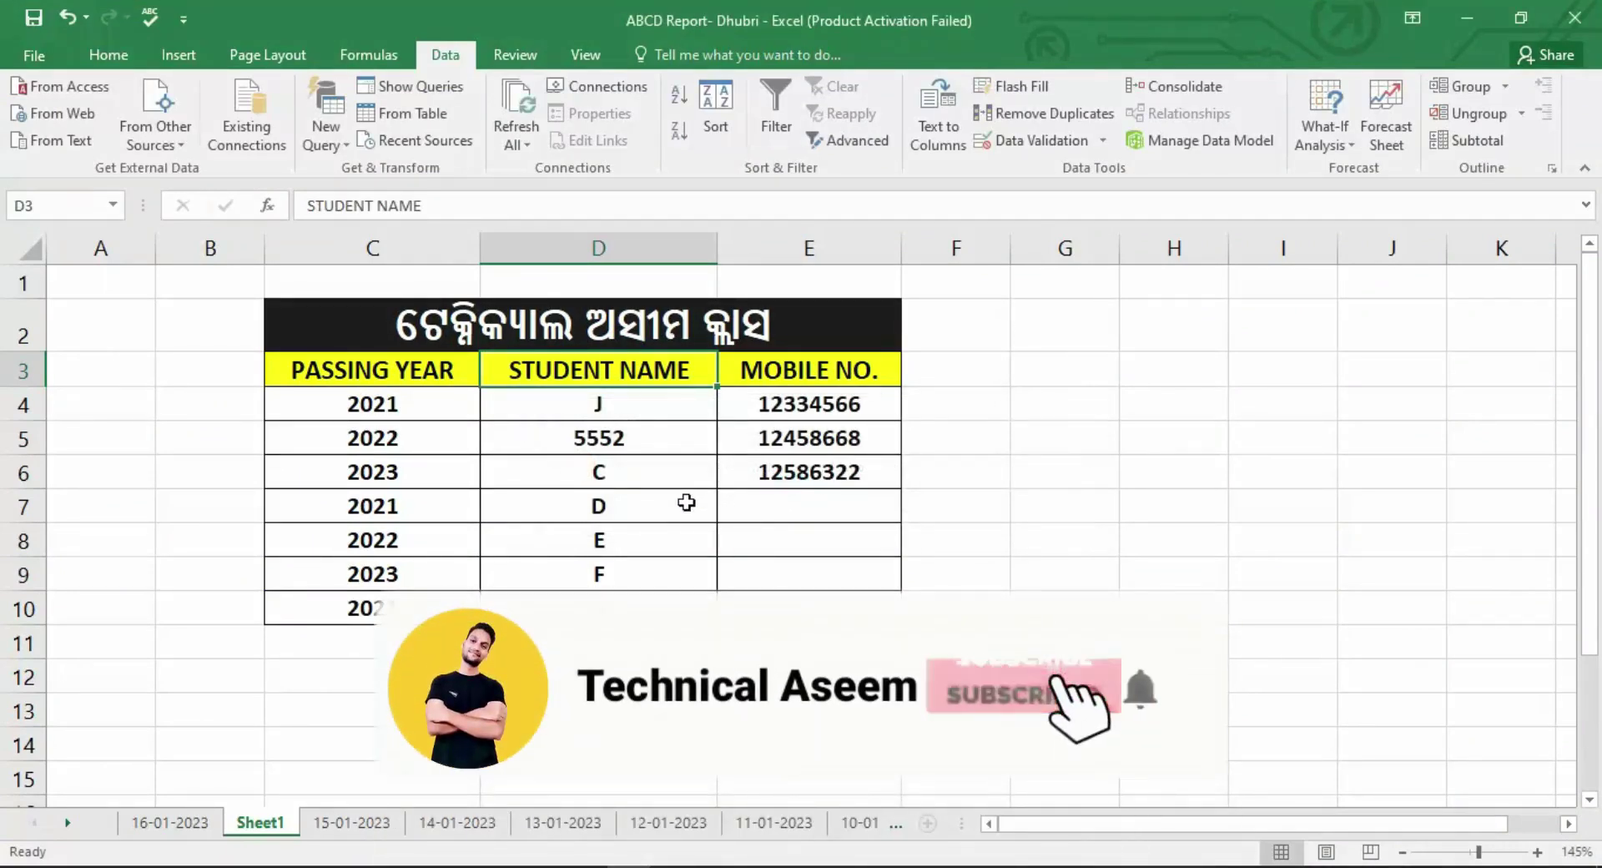
left_click(674, 431)
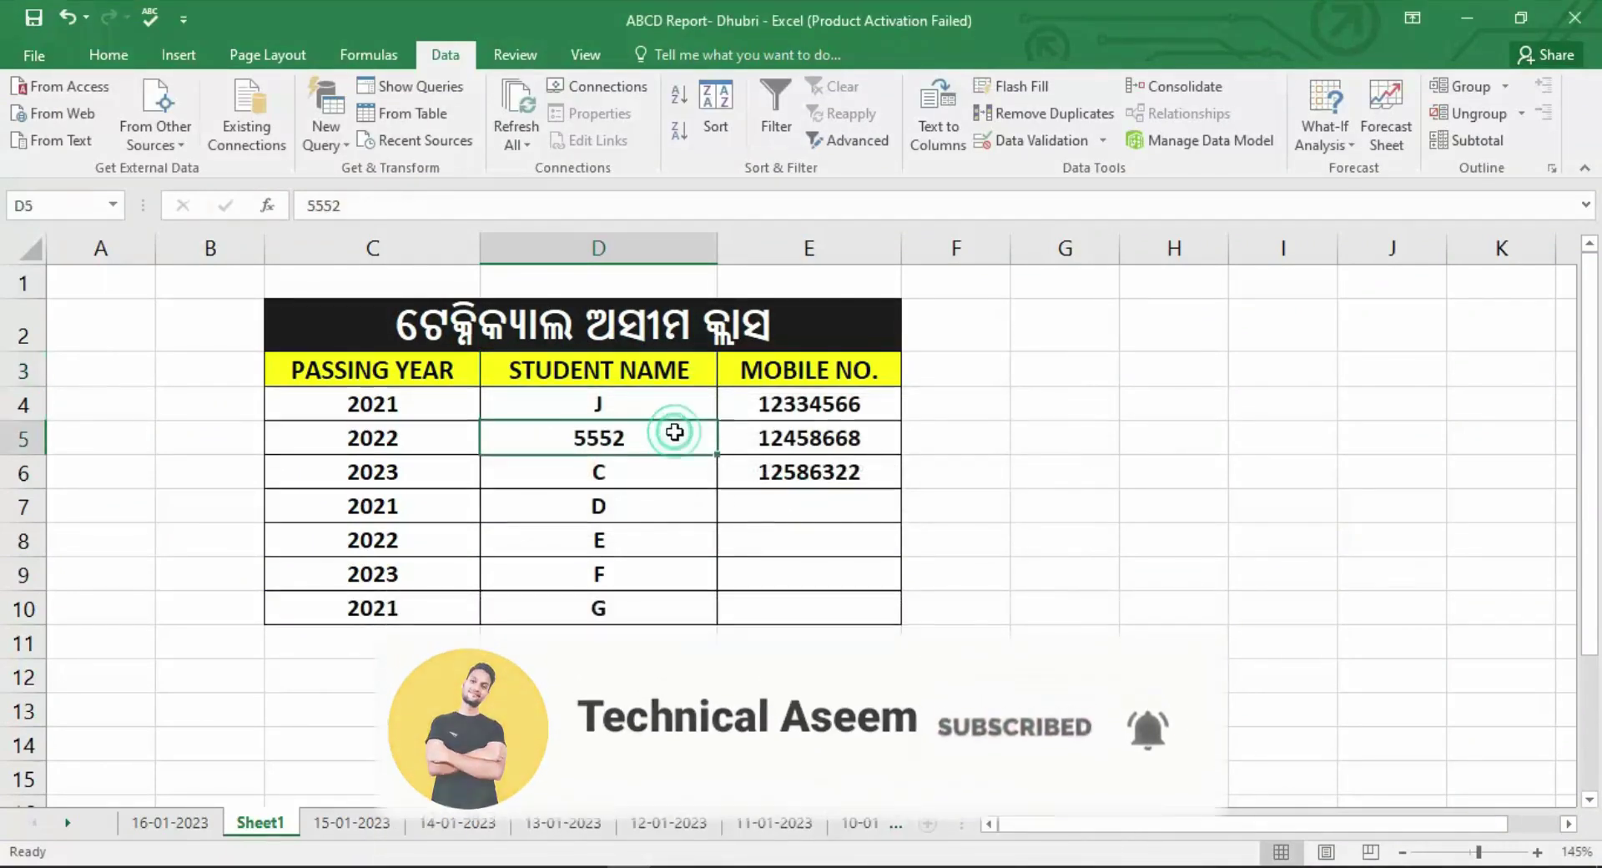
type("W")
key("Return")
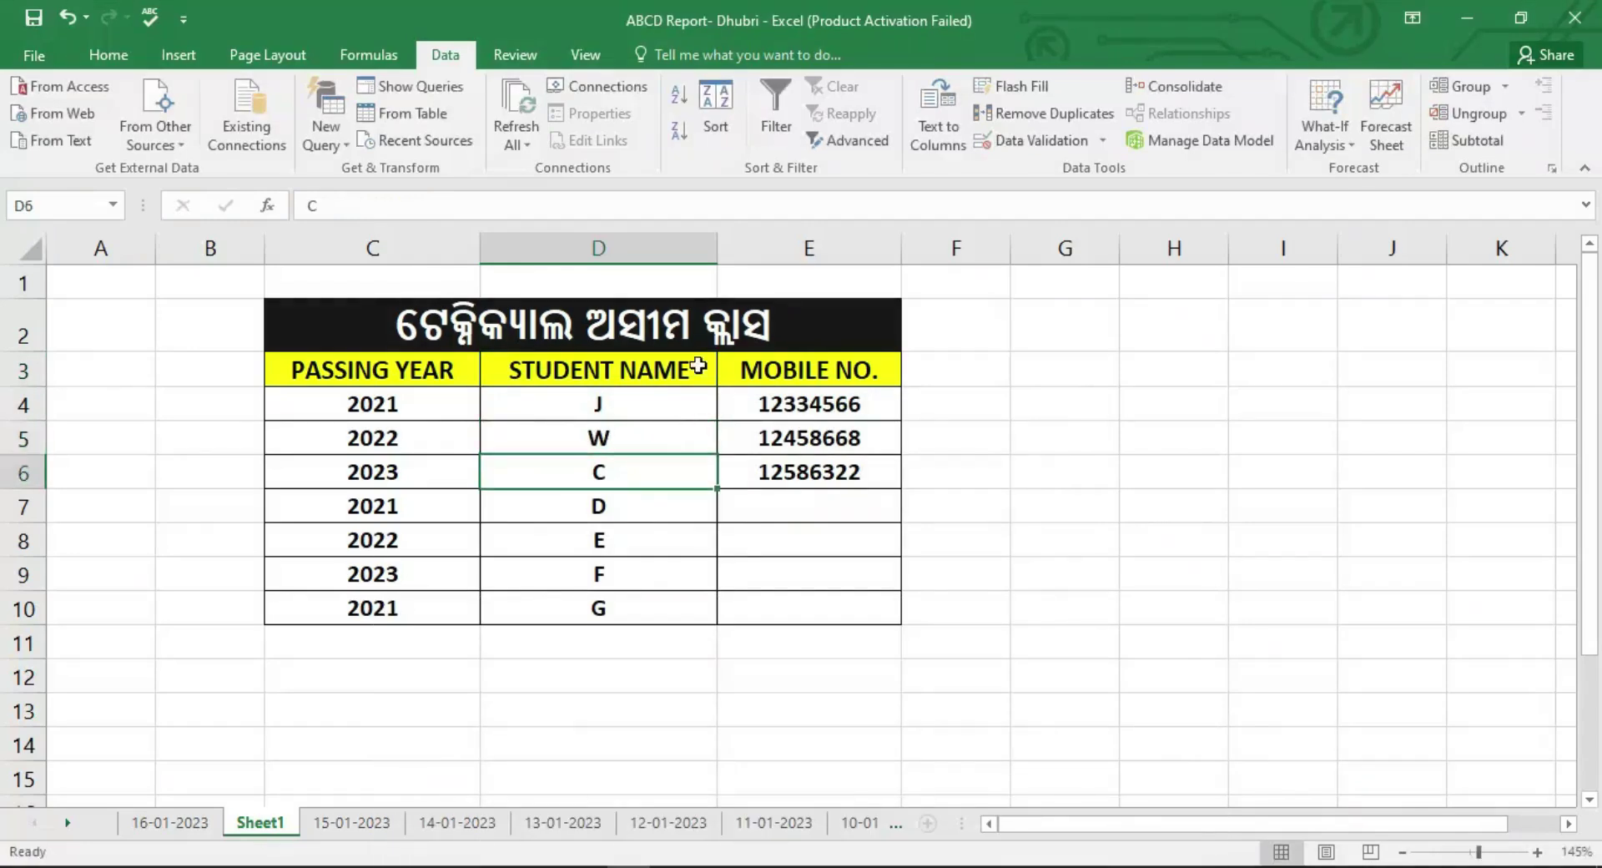
- Remove column D's ISTEXT rule, resetting it to Any value for all matching cells
left_click(686, 250)
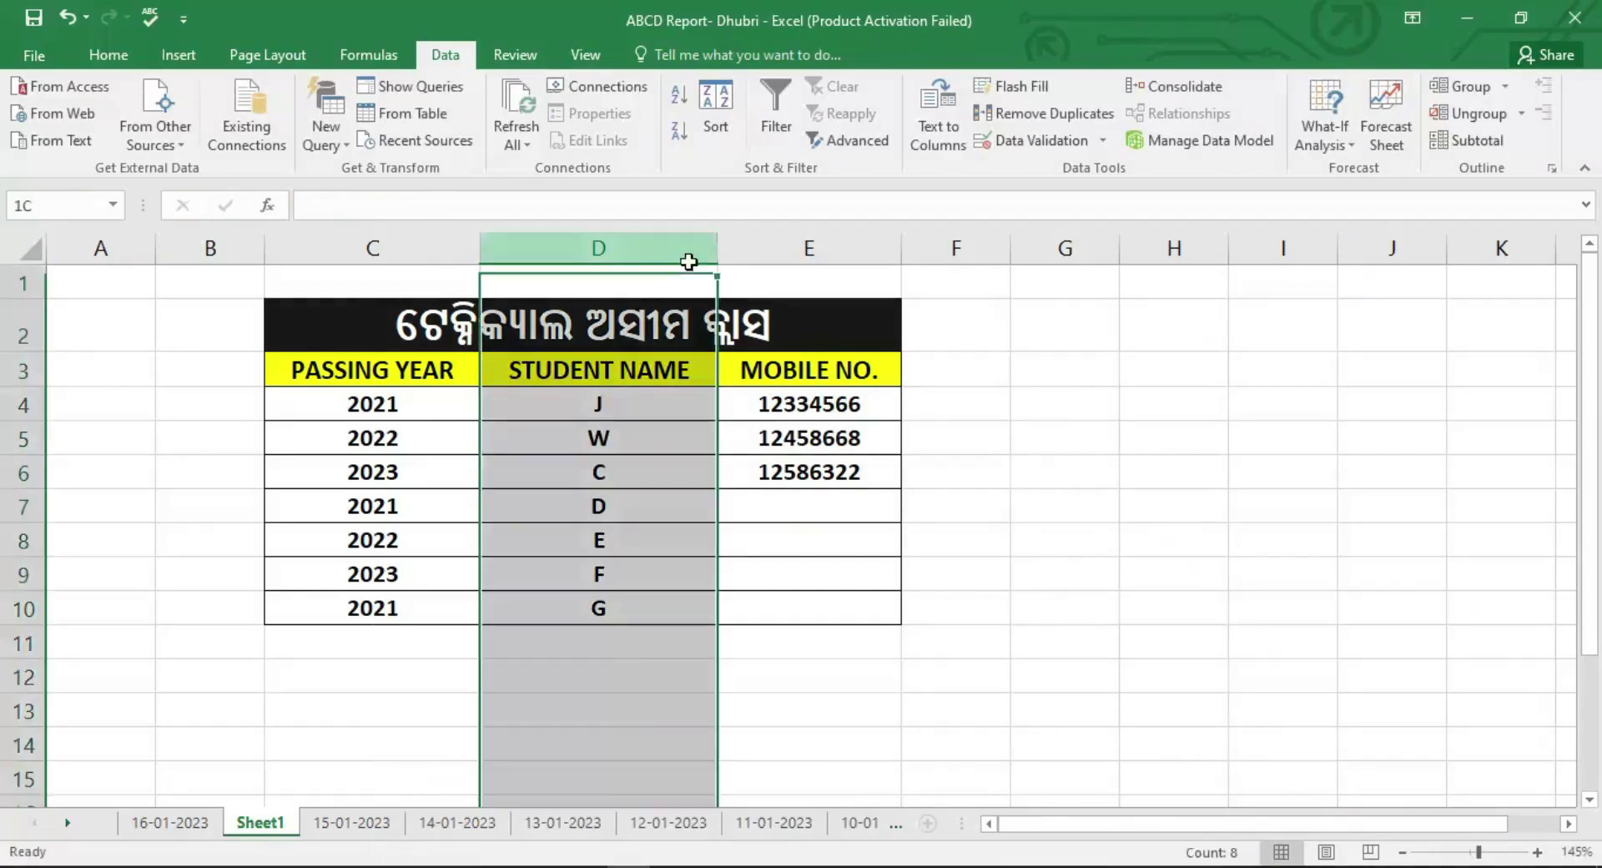
left_click(1043, 141)
triple_click(1109, 537)
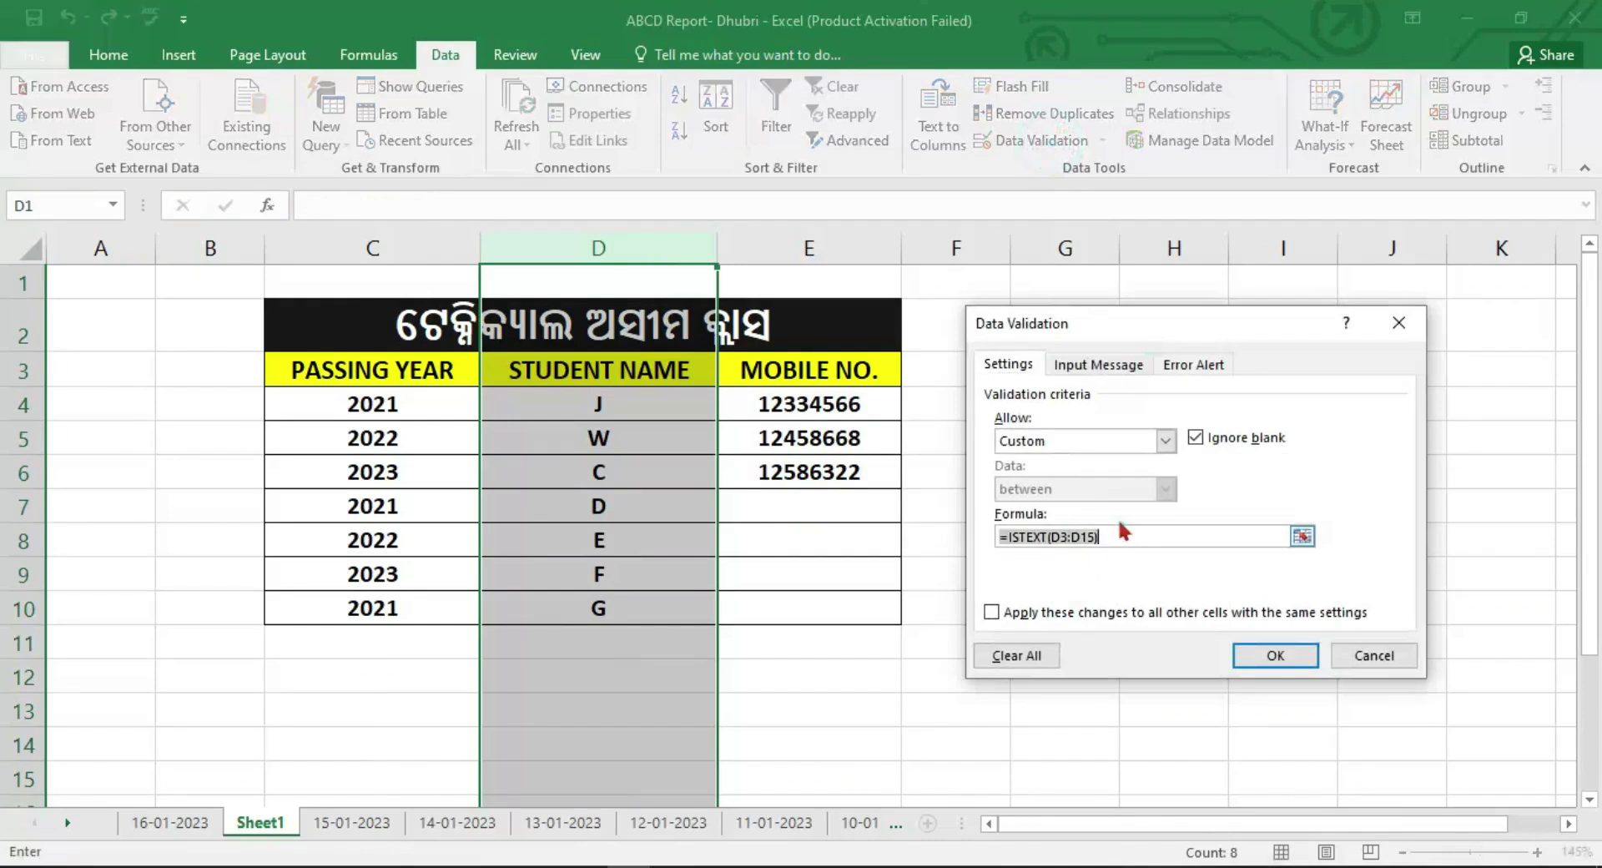
key("BackSpace")
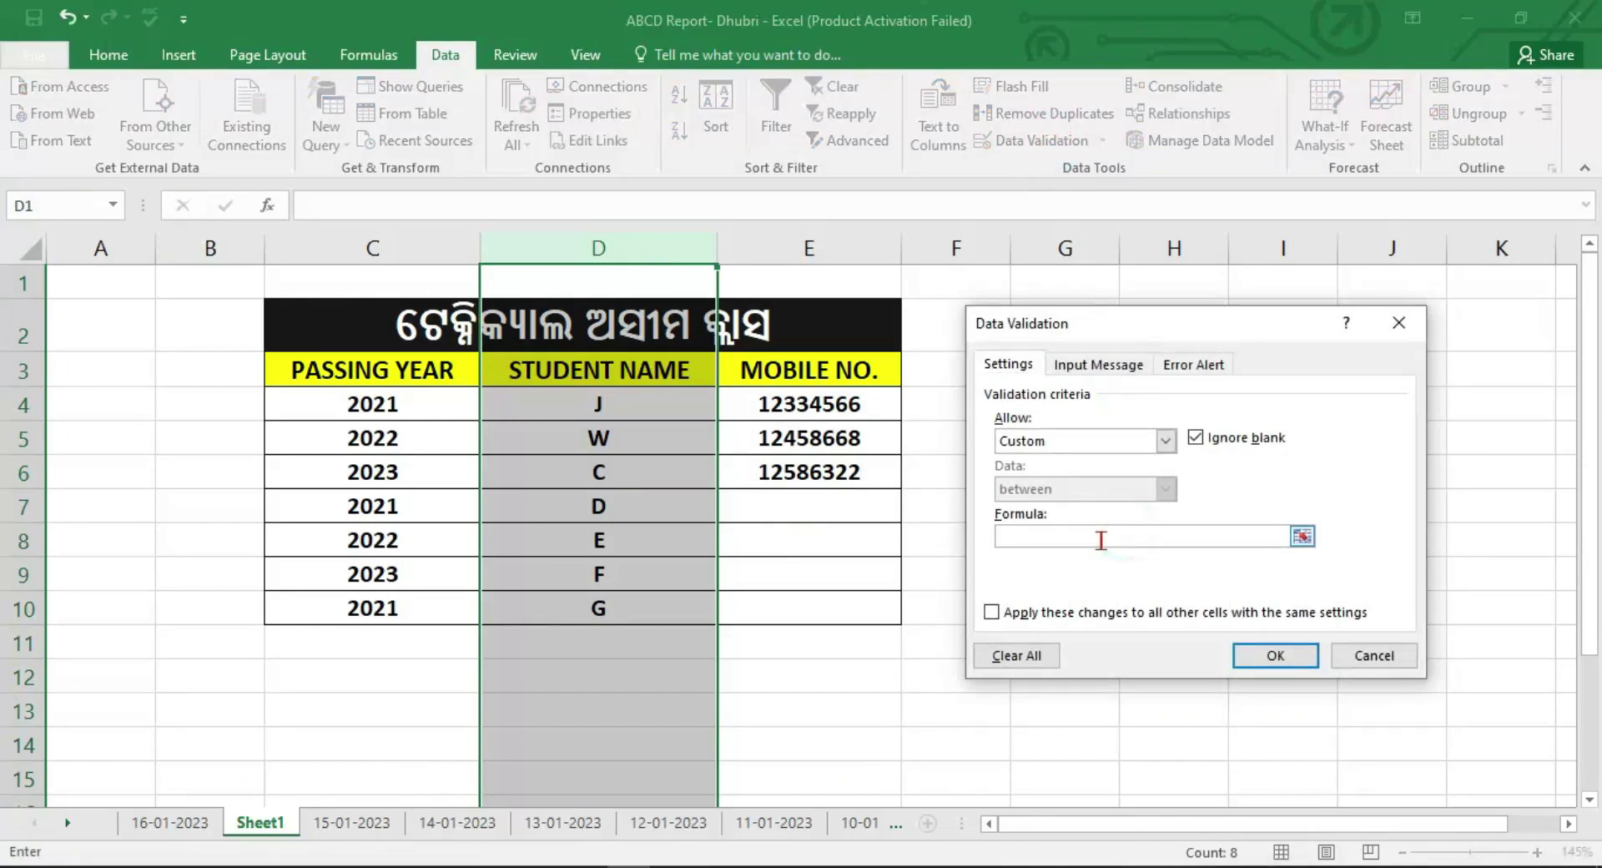
left_click(1275, 655)
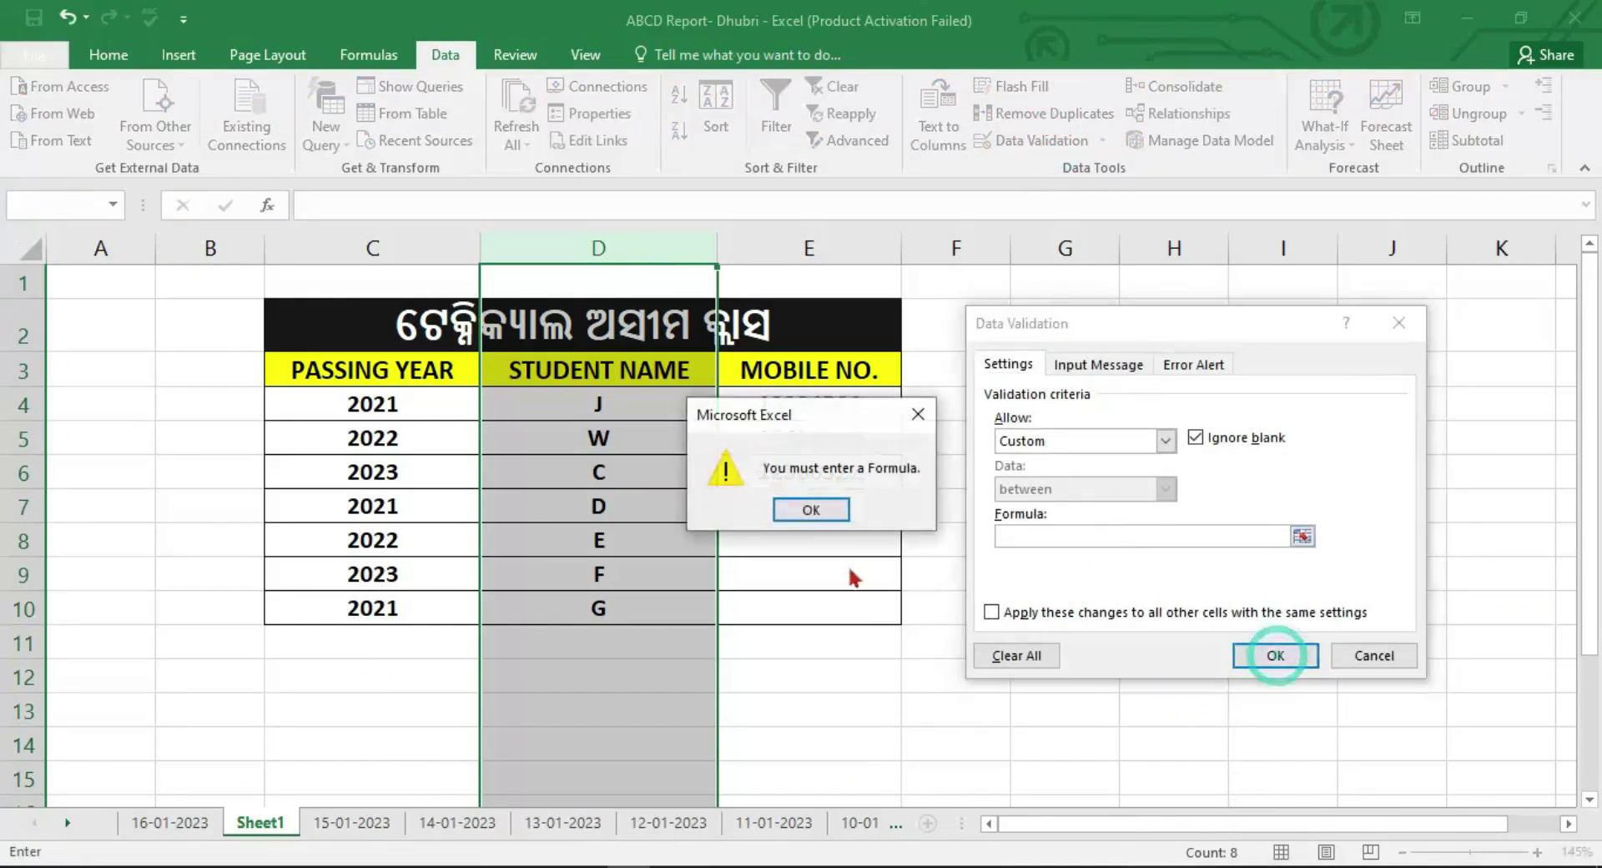
left_click(807, 511)
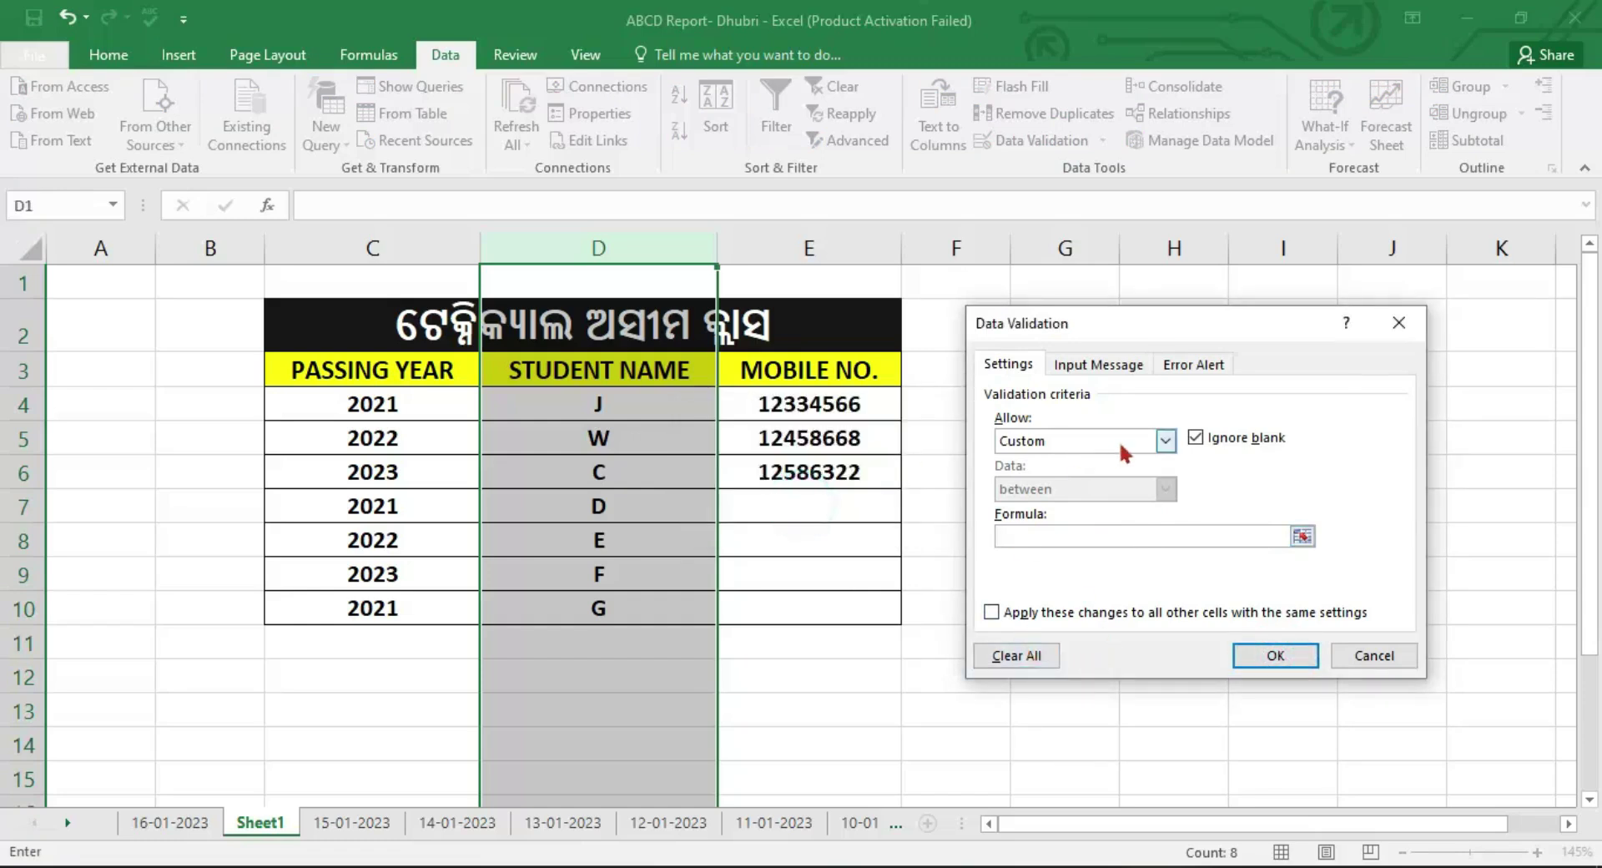
left_click(1016, 655)
left_click(1013, 612)
left_click(1274, 655)
left_click(555, 472)
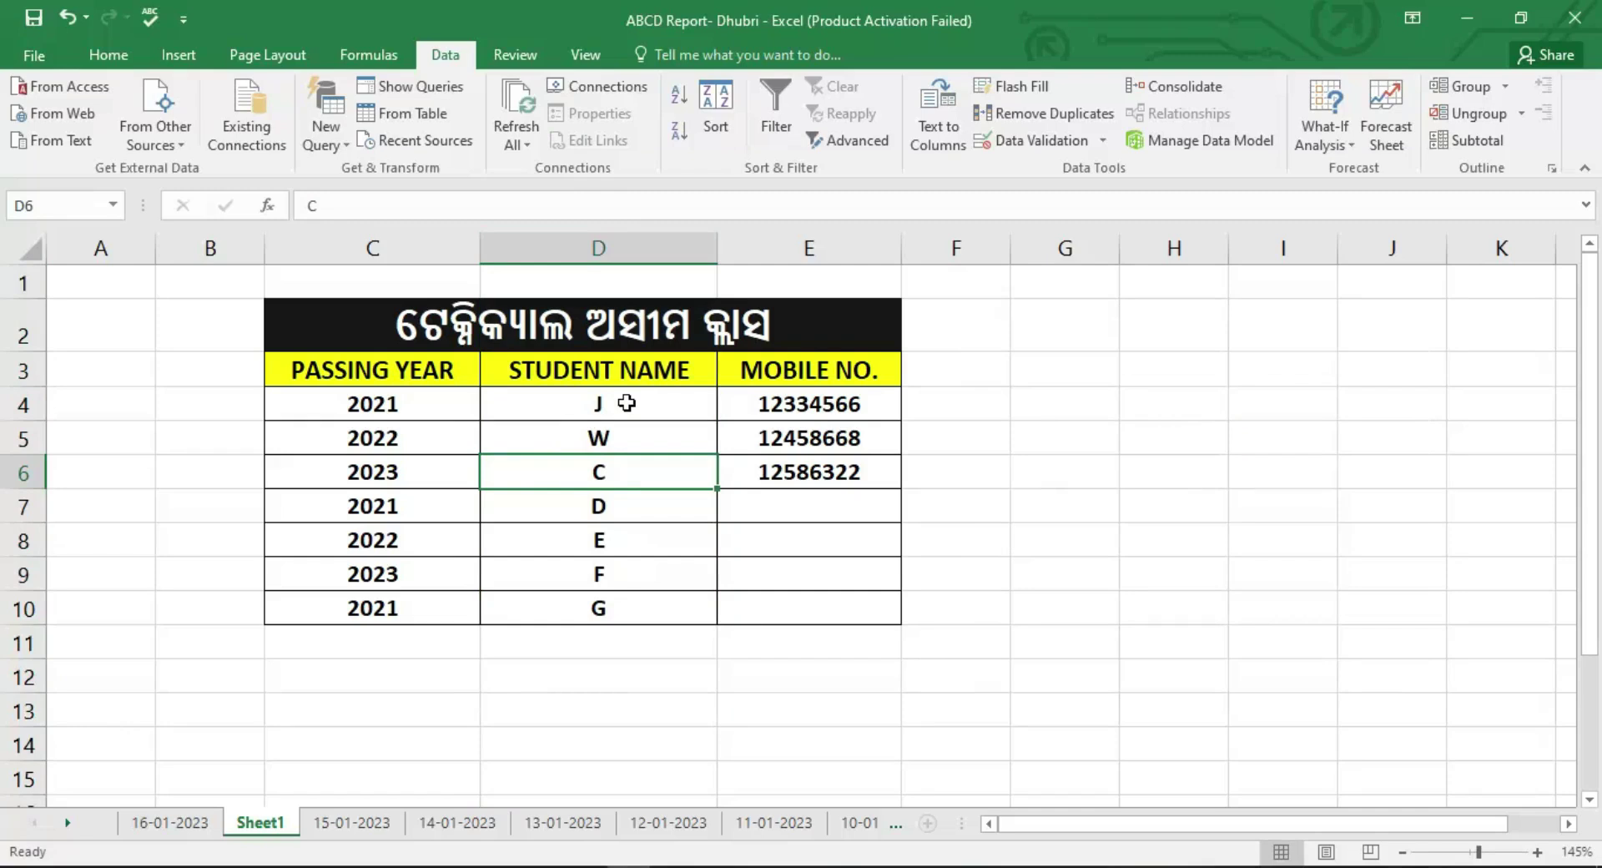
- Verify D3 now accepts the number 5, undo it, then start =ISNUMBER( in F8
left_click(633, 369)
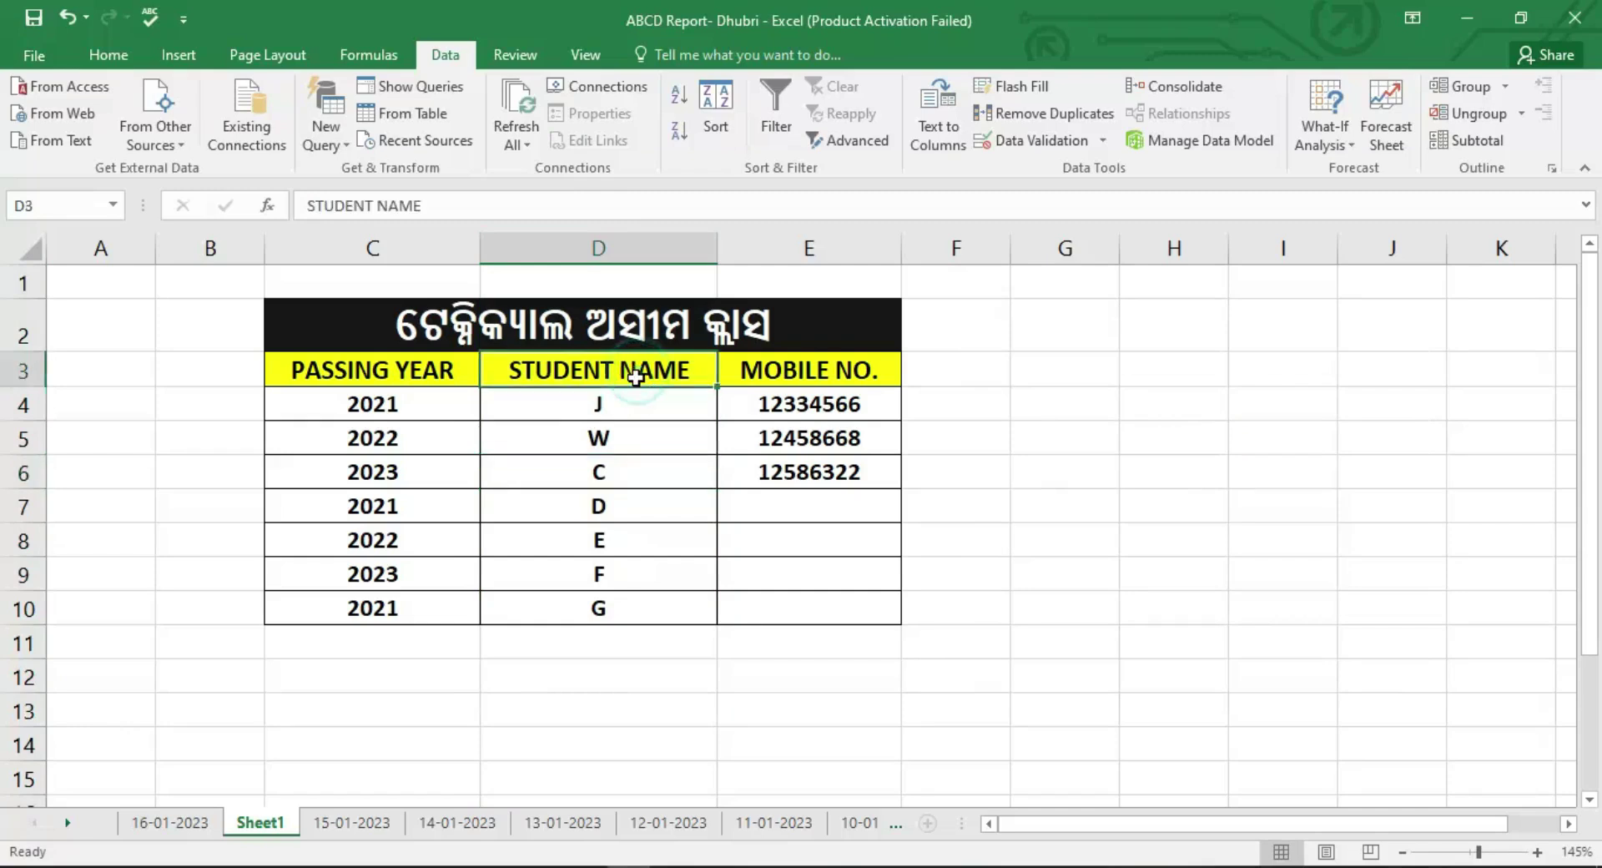
type("5")
key("Return")
left_click(636, 377)
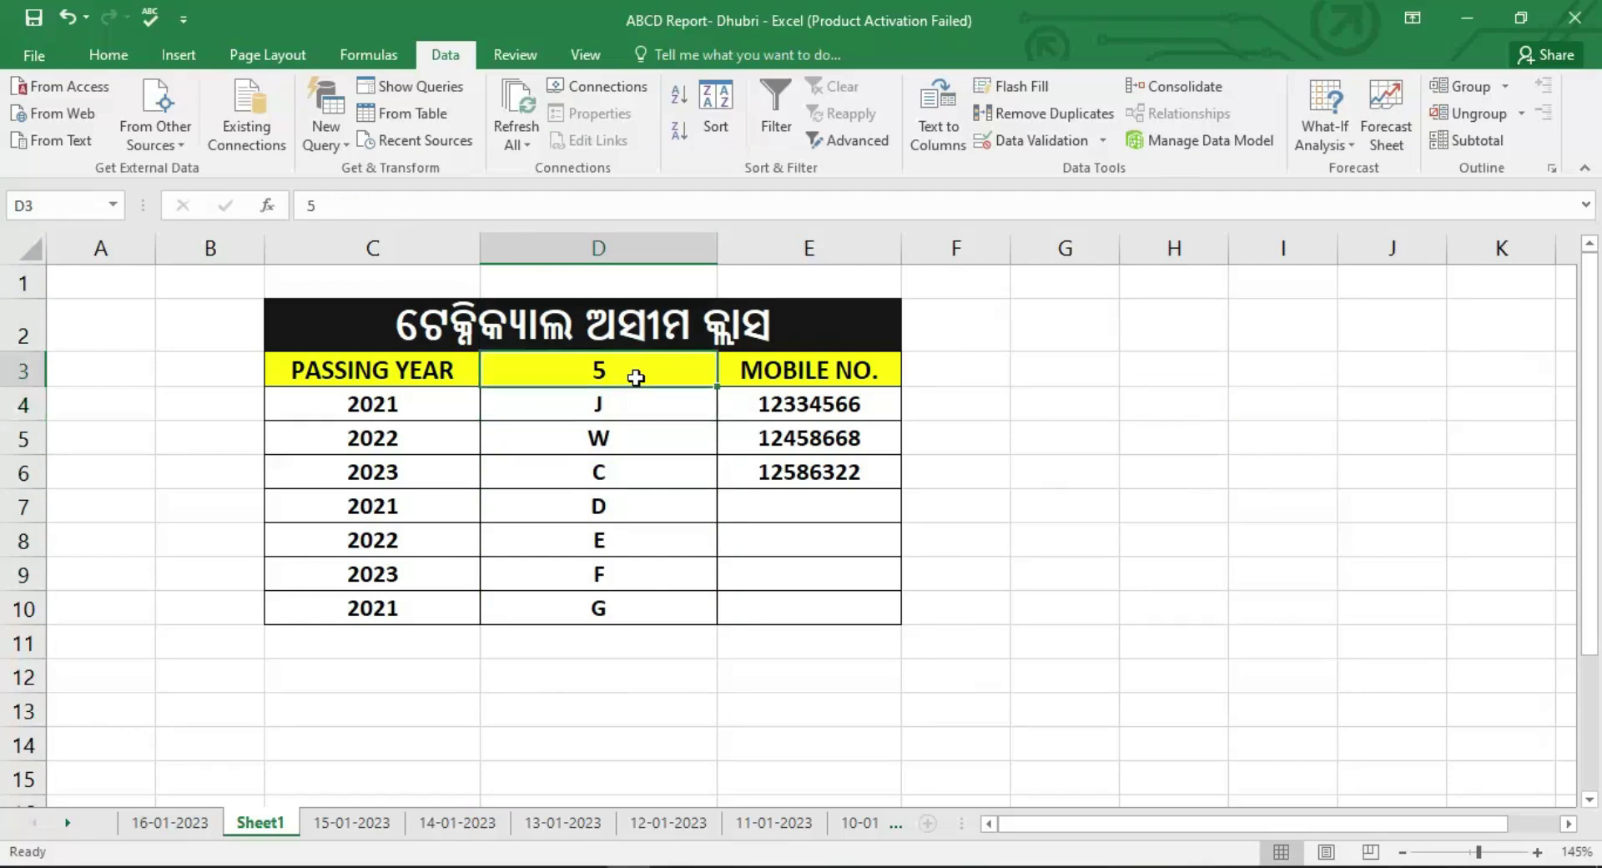
key("ctrl+z")
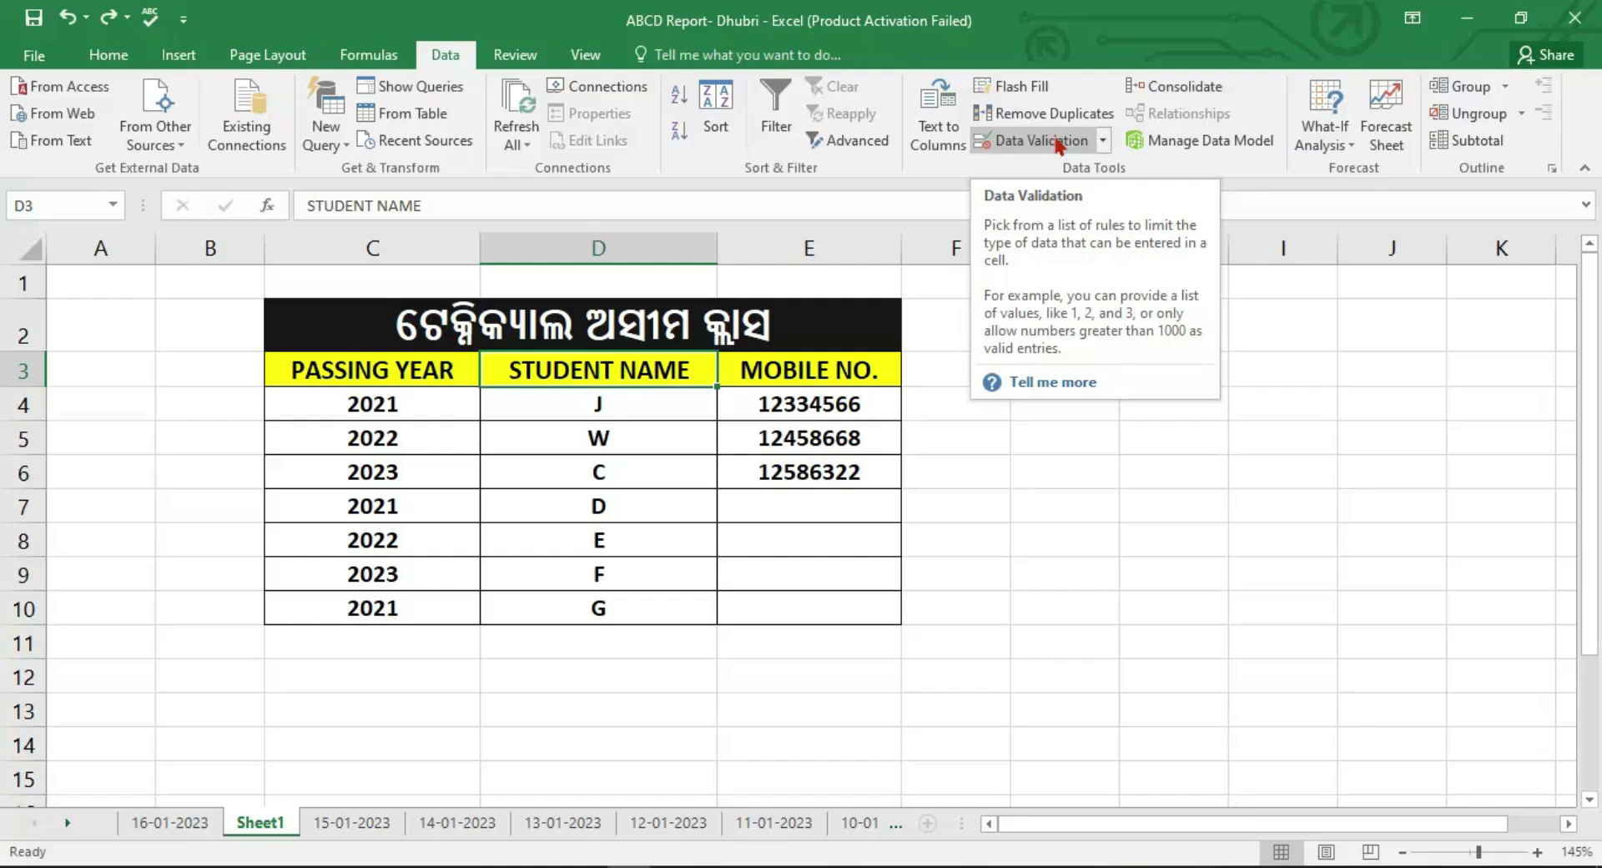
left_click(995, 544)
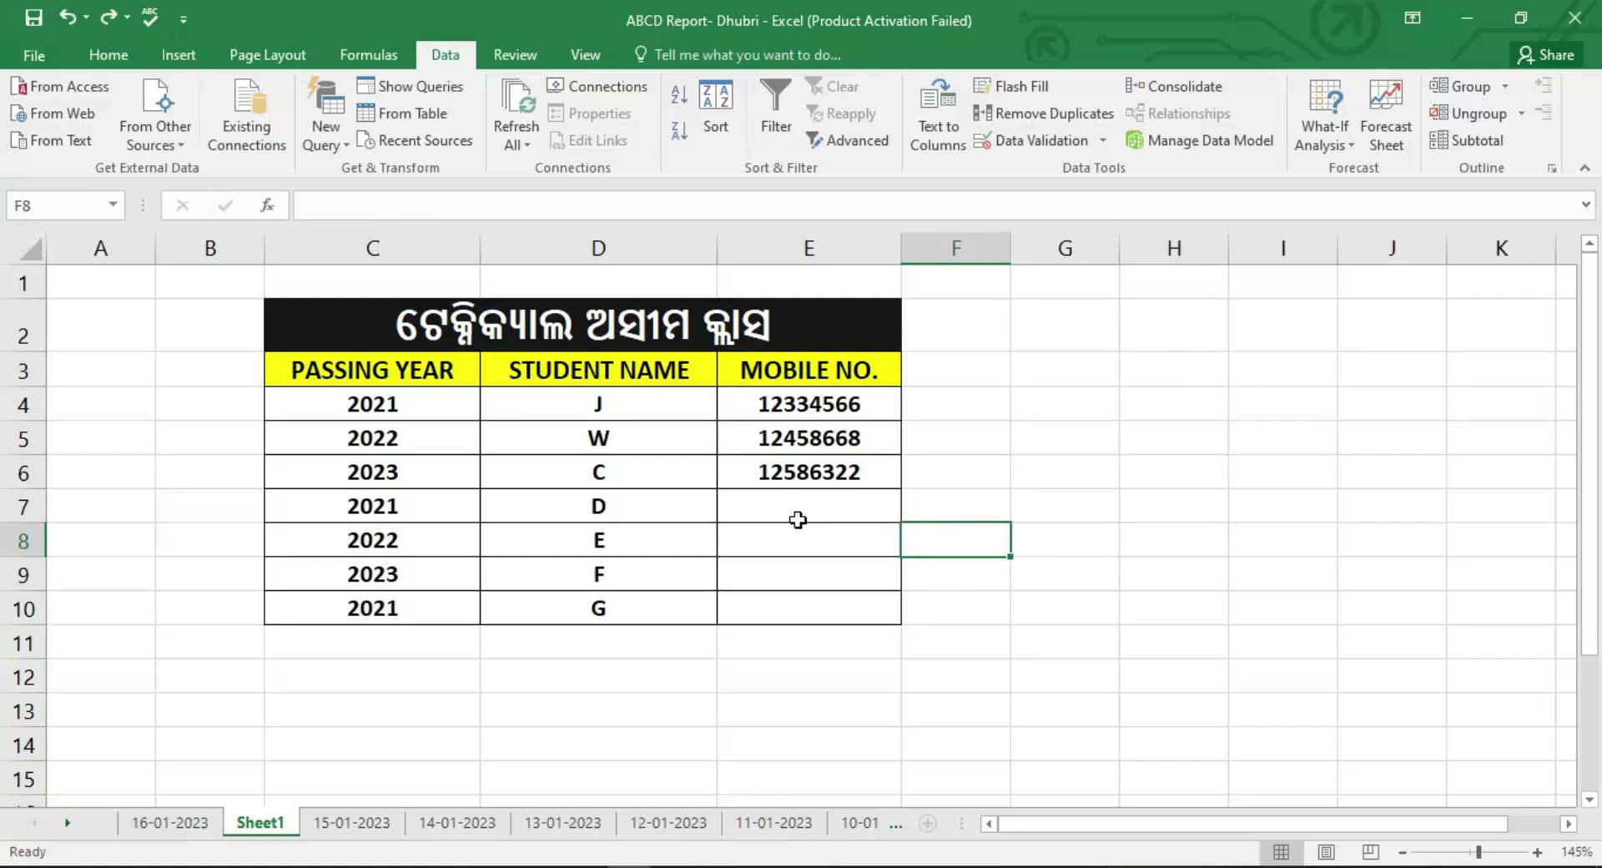
type("=")
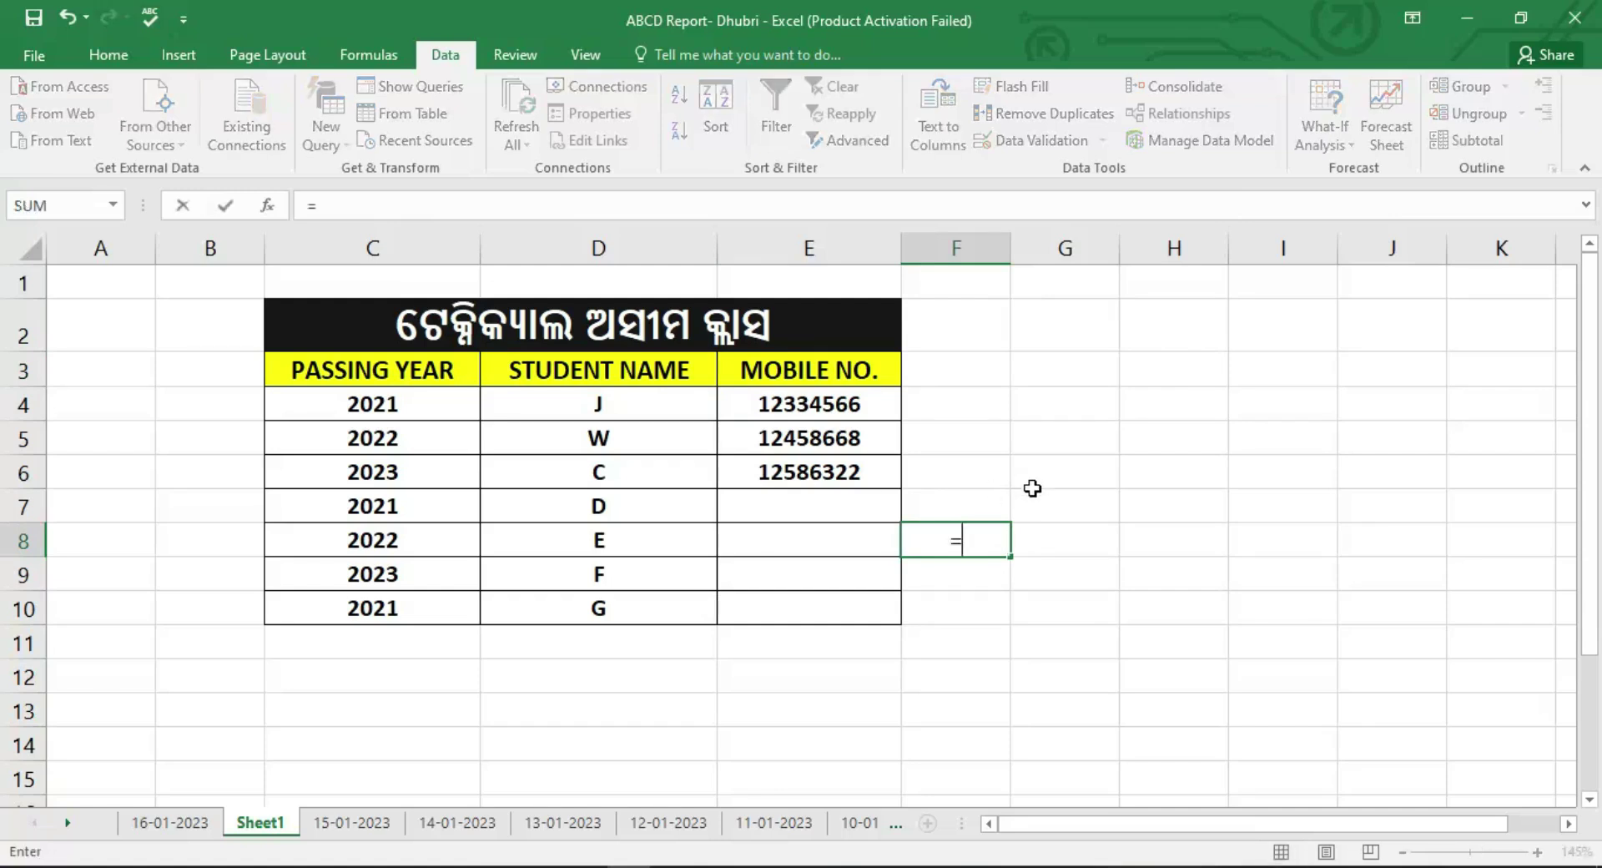
type("ISNUMBER")
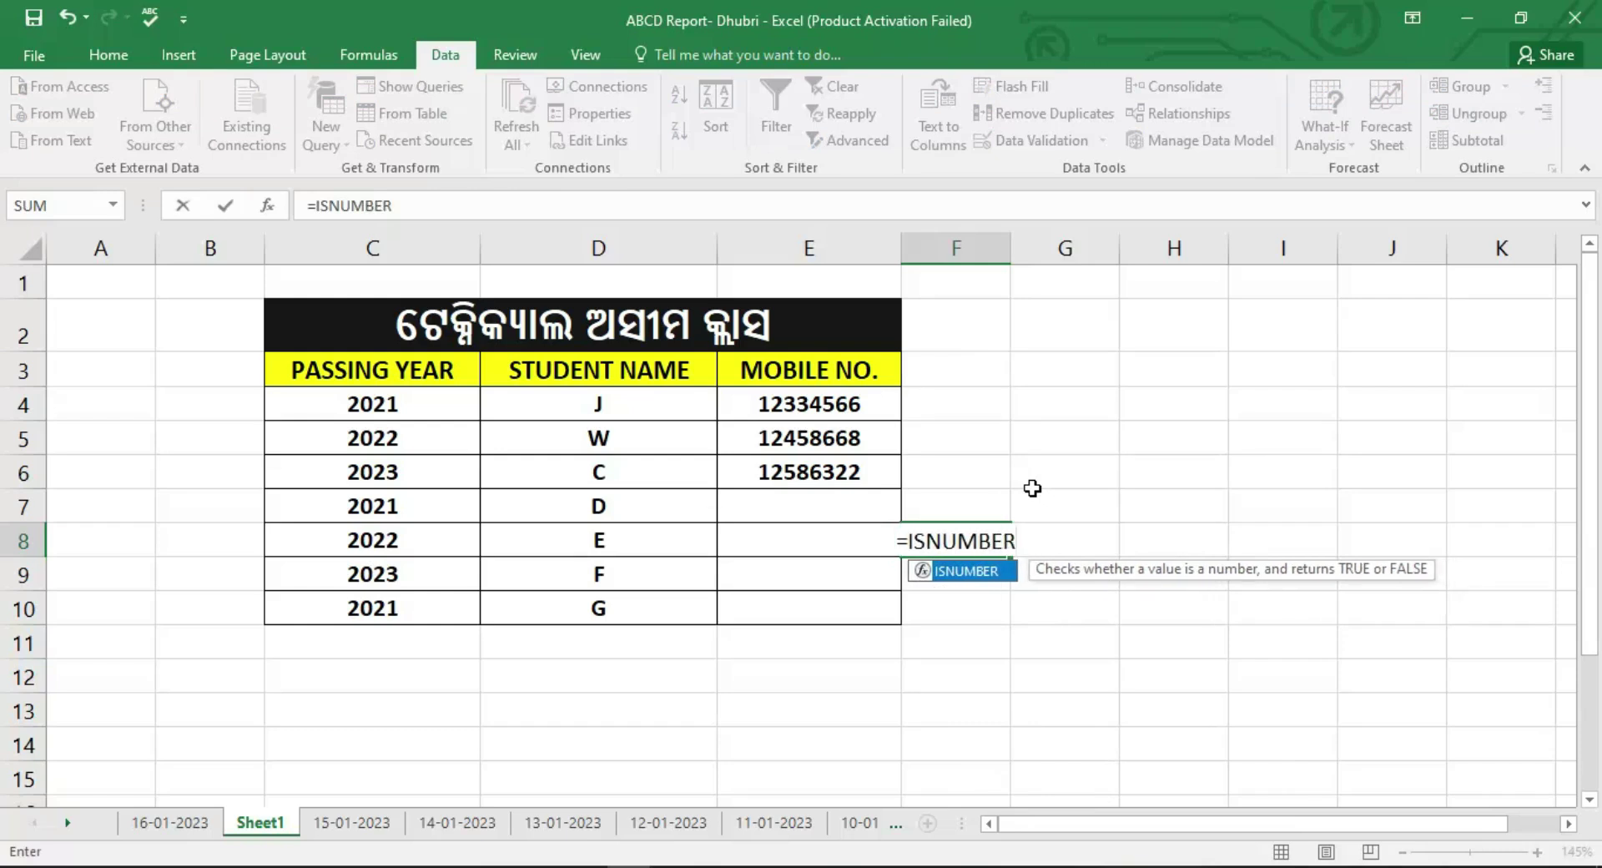
type("(")
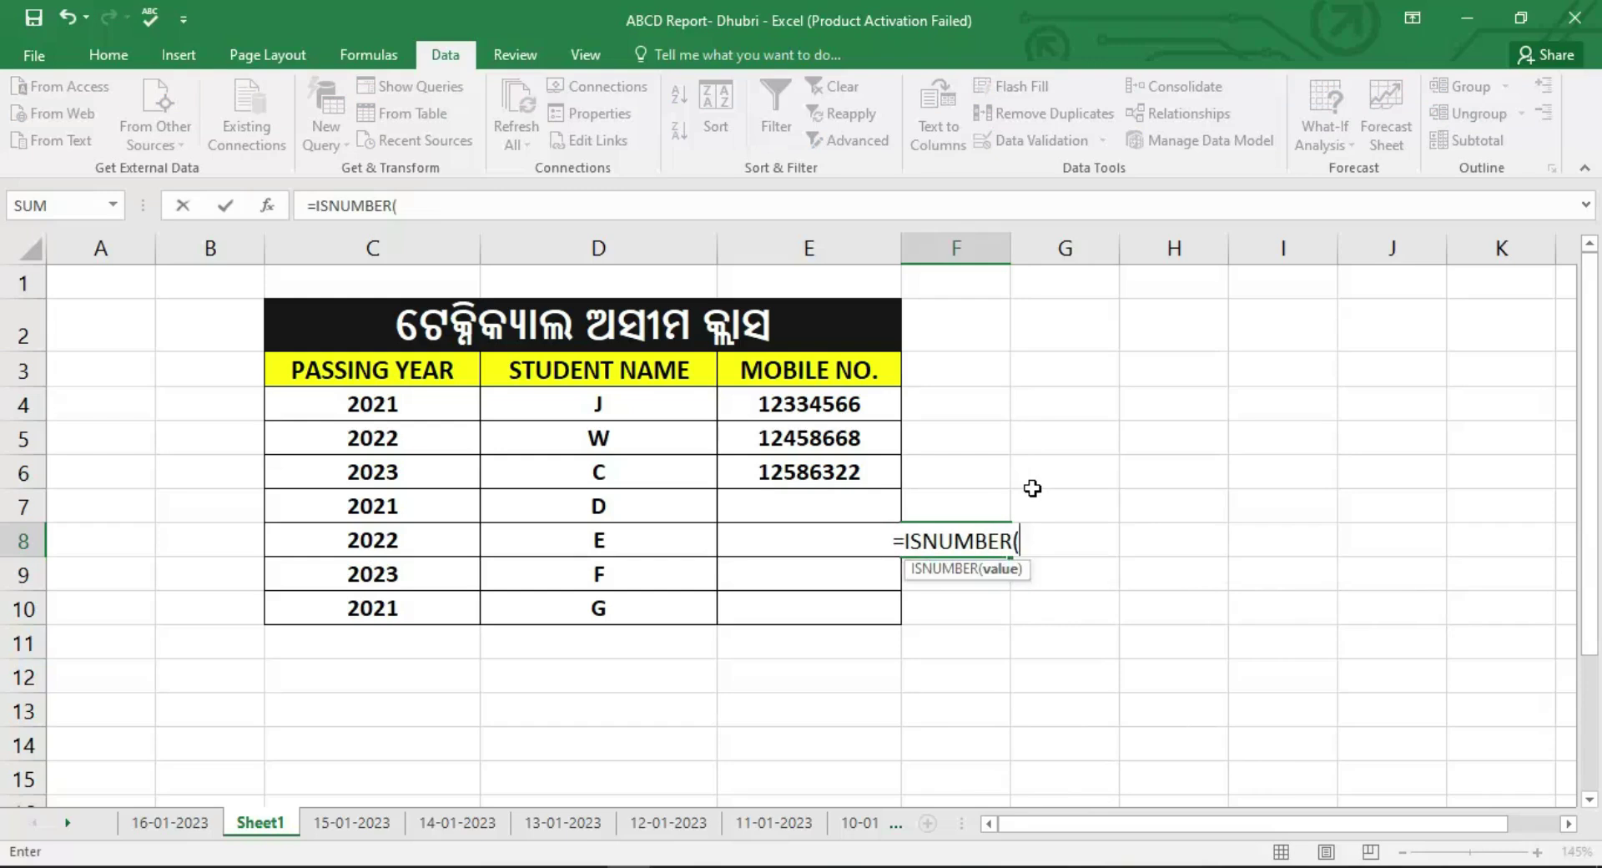